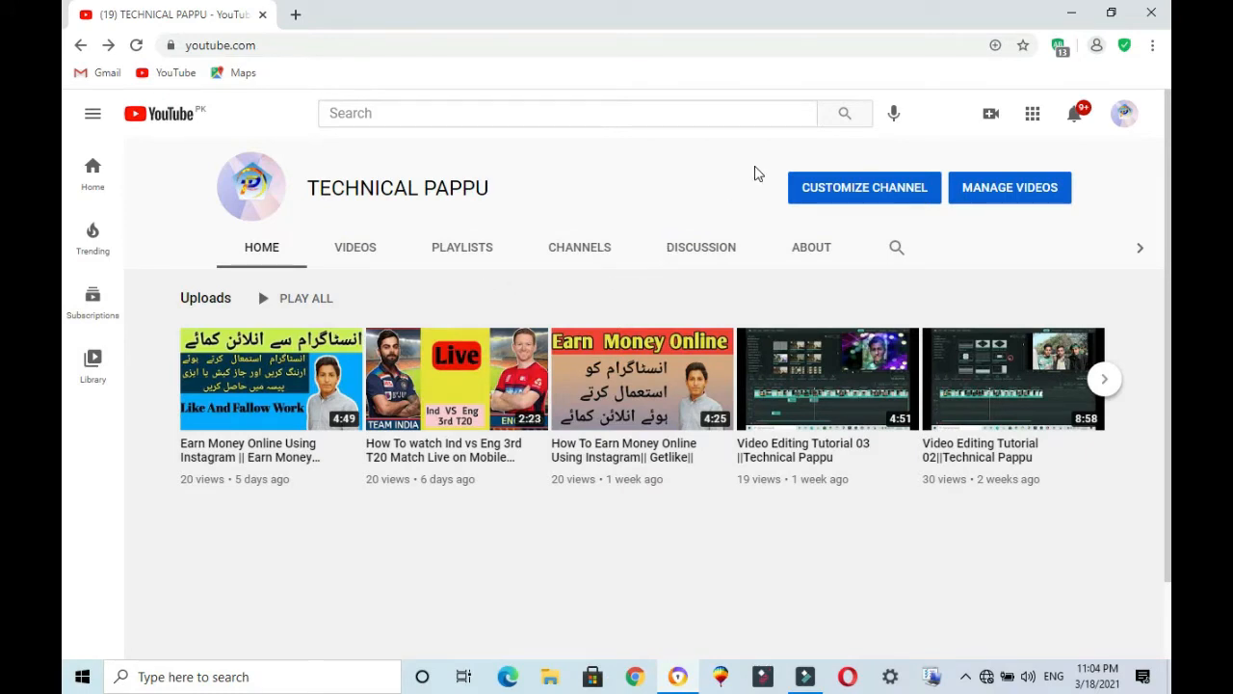
Step: Switch to Wondershare Filmora and look through the sample colors in the media library
{"action": "left_click", "coordinate": [1062, 17]}
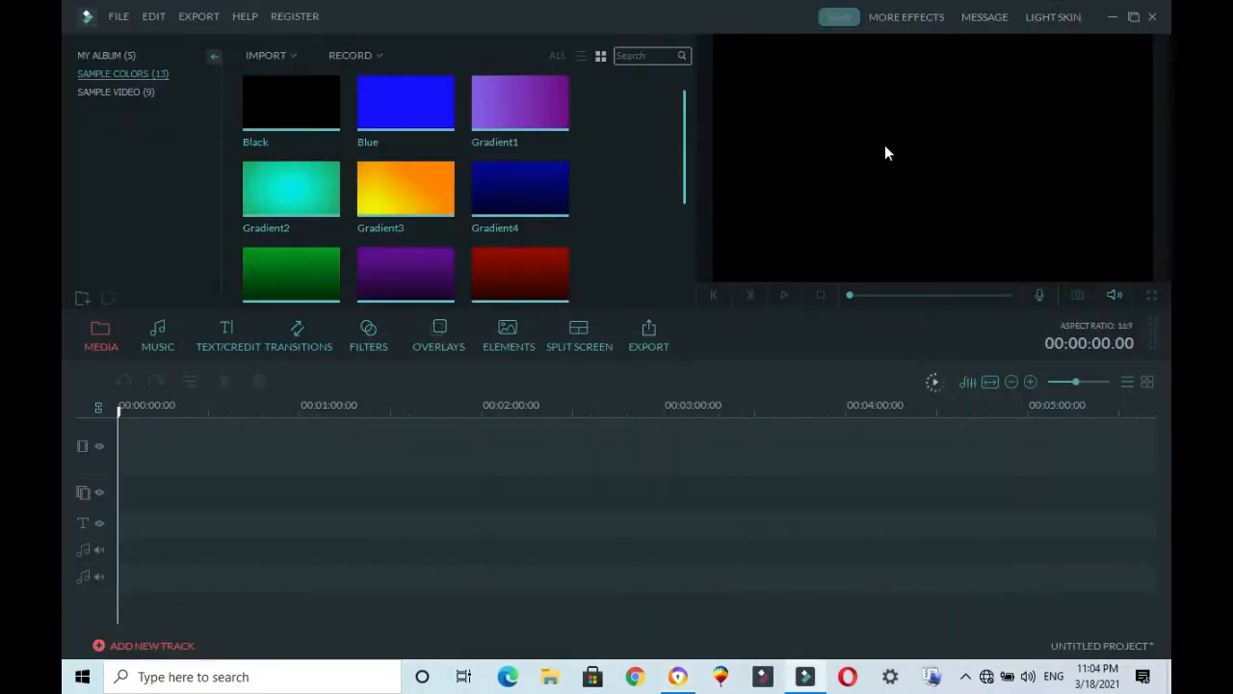
{"action": "left_click_drag", "start_coordinate": [683, 165], "coordinate": [678, 280]}
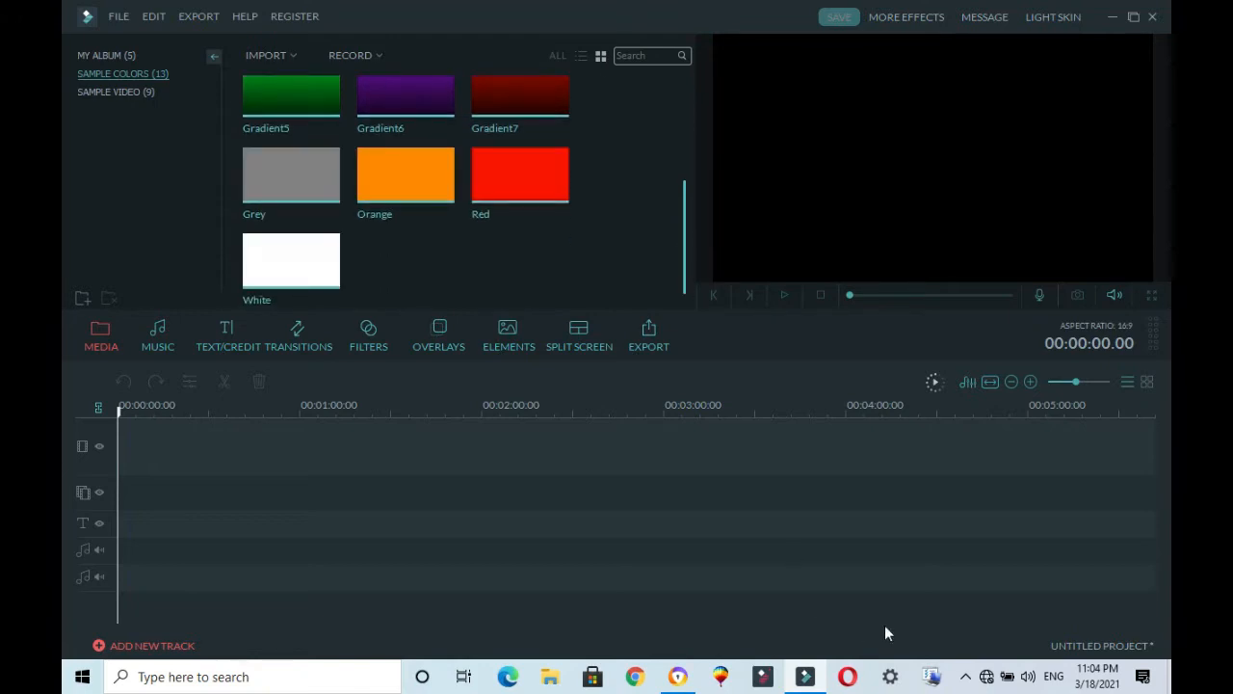
{"action": "left_click", "coordinate": [986, 677]}
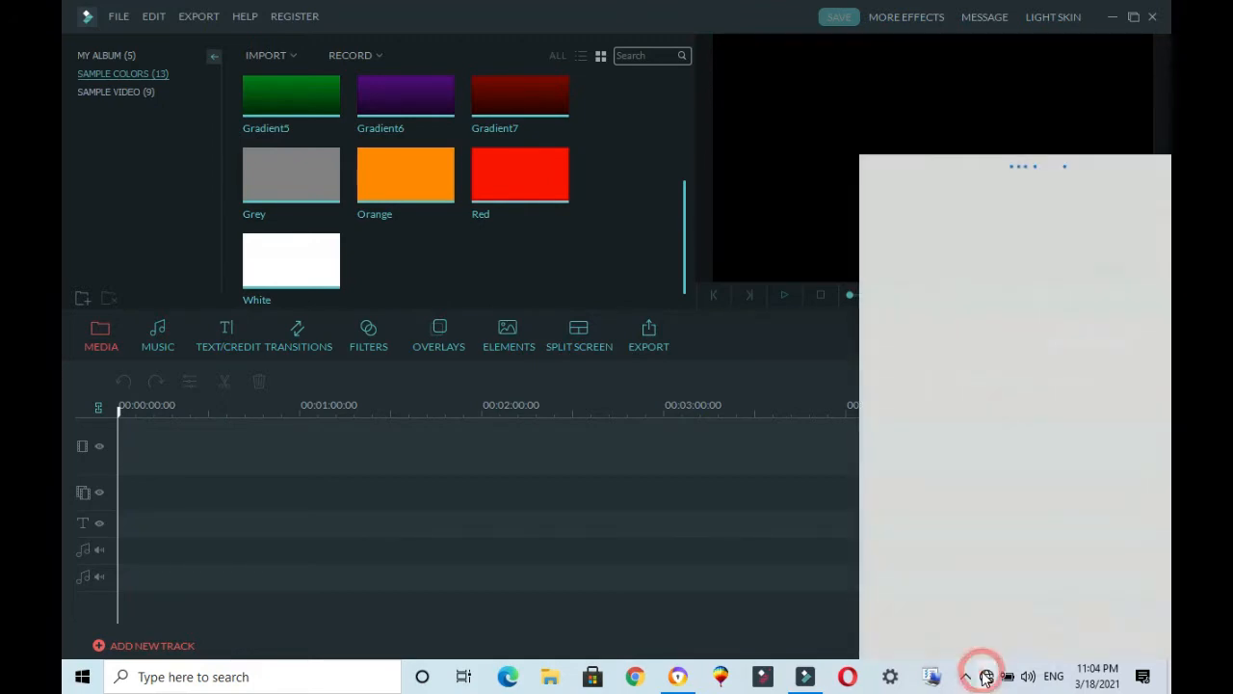
{"action": "left_click", "coordinate": [986, 677]}
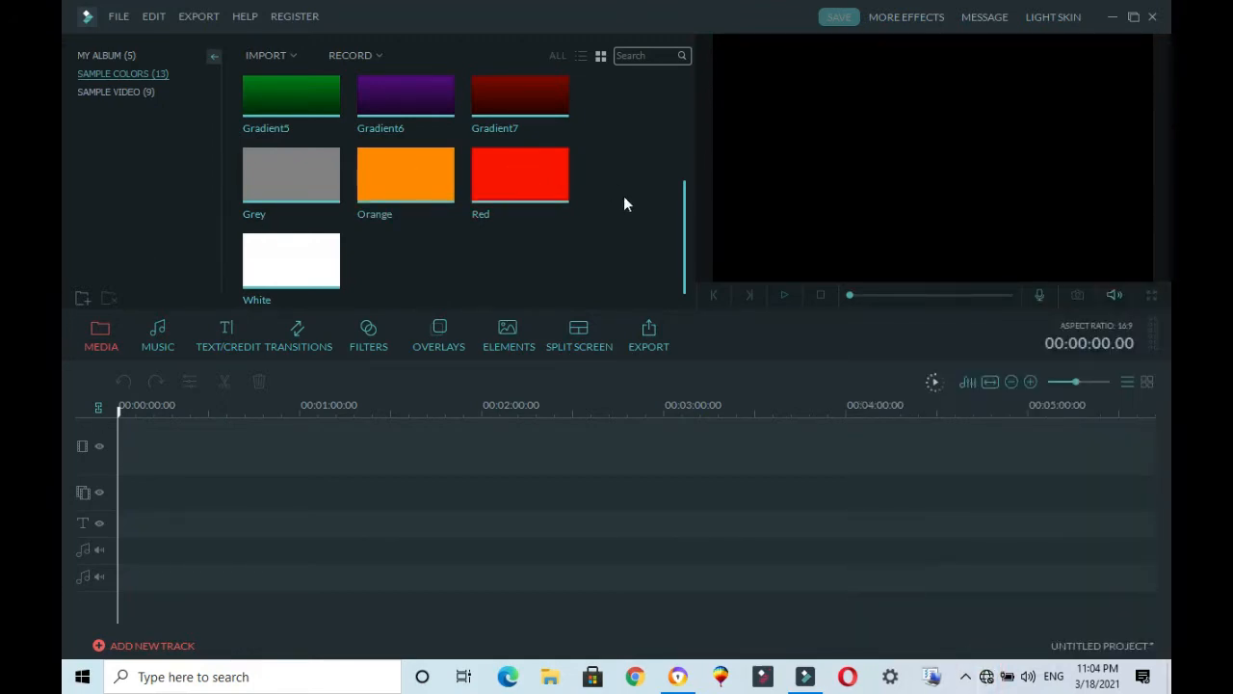
Step: View the software registration details and close the registration window
{"action": "left_click", "coordinate": [300, 19]}
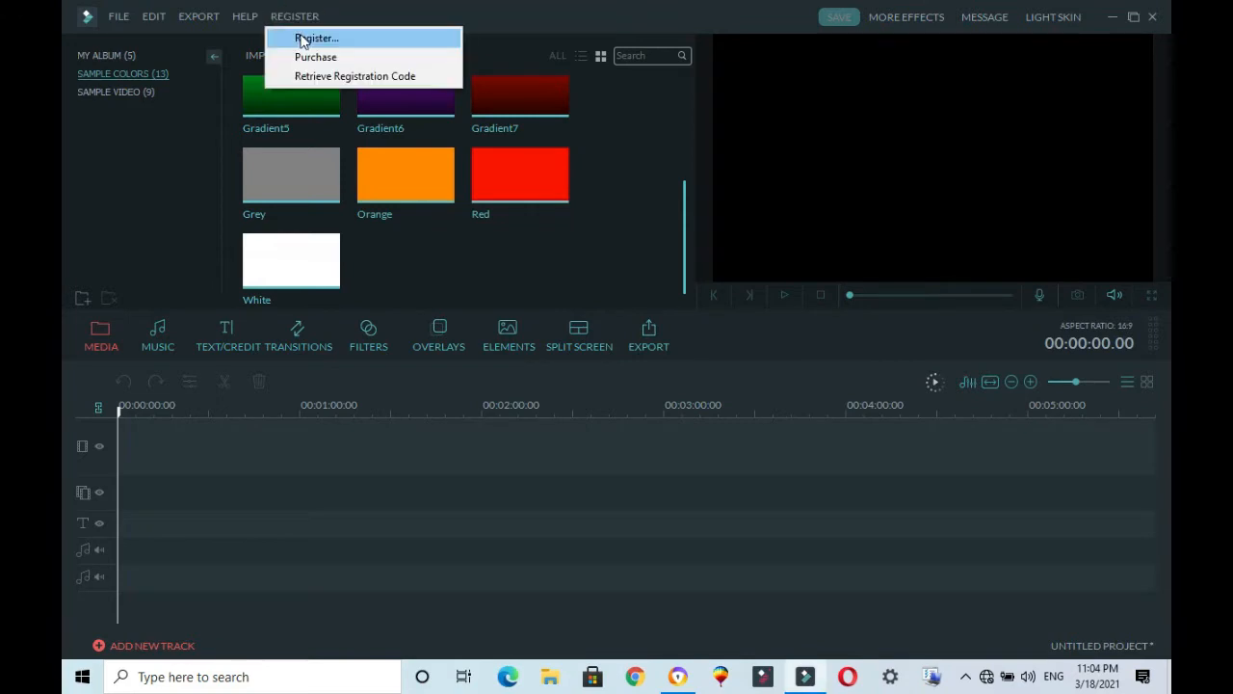
{"action": "left_click", "coordinate": [332, 41]}
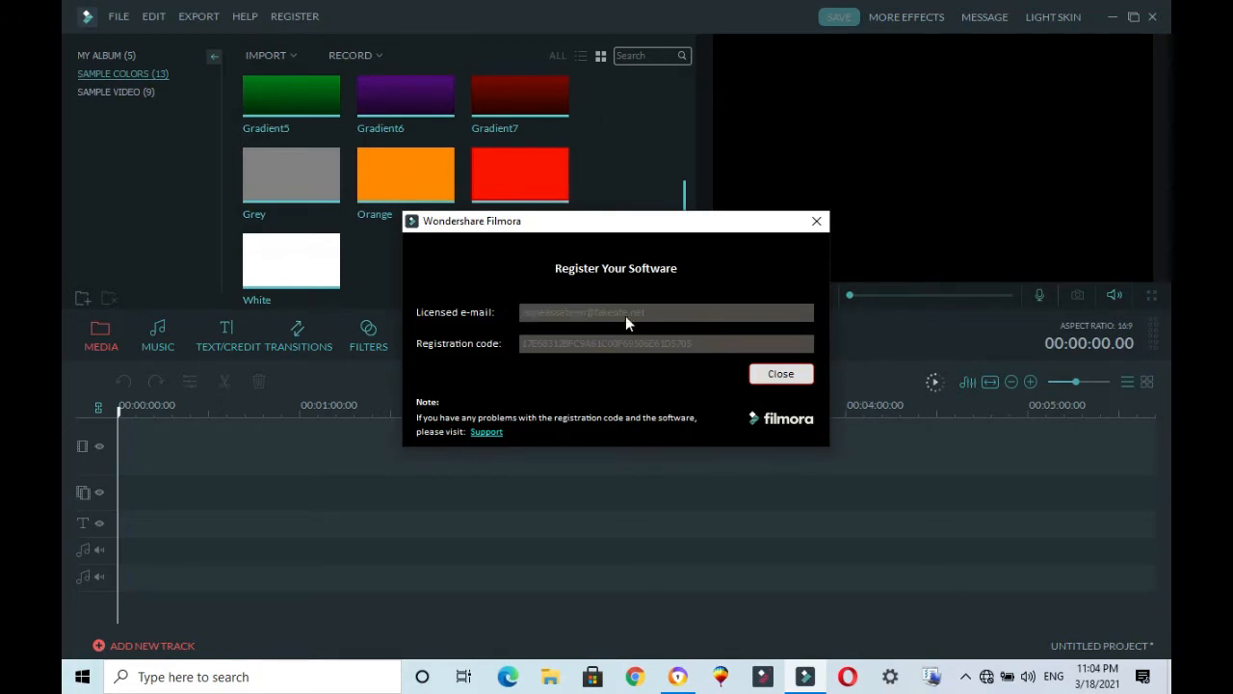
{"action": "left_click", "coordinate": [776, 375]}
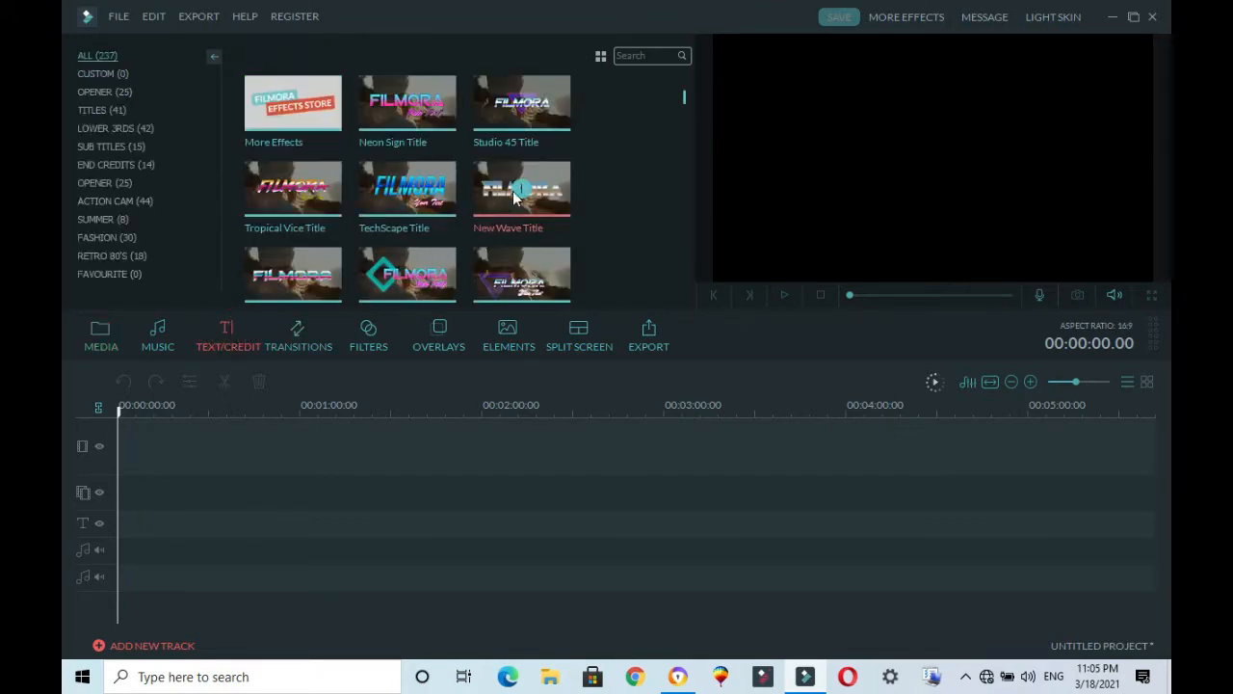
Step: Browse the text/credit, overlay and element effect libraries, and return to the media library
{"action": "scroll", "coordinate": [616, 137], "scroll_direction": "down", "scroll_amount": 15}
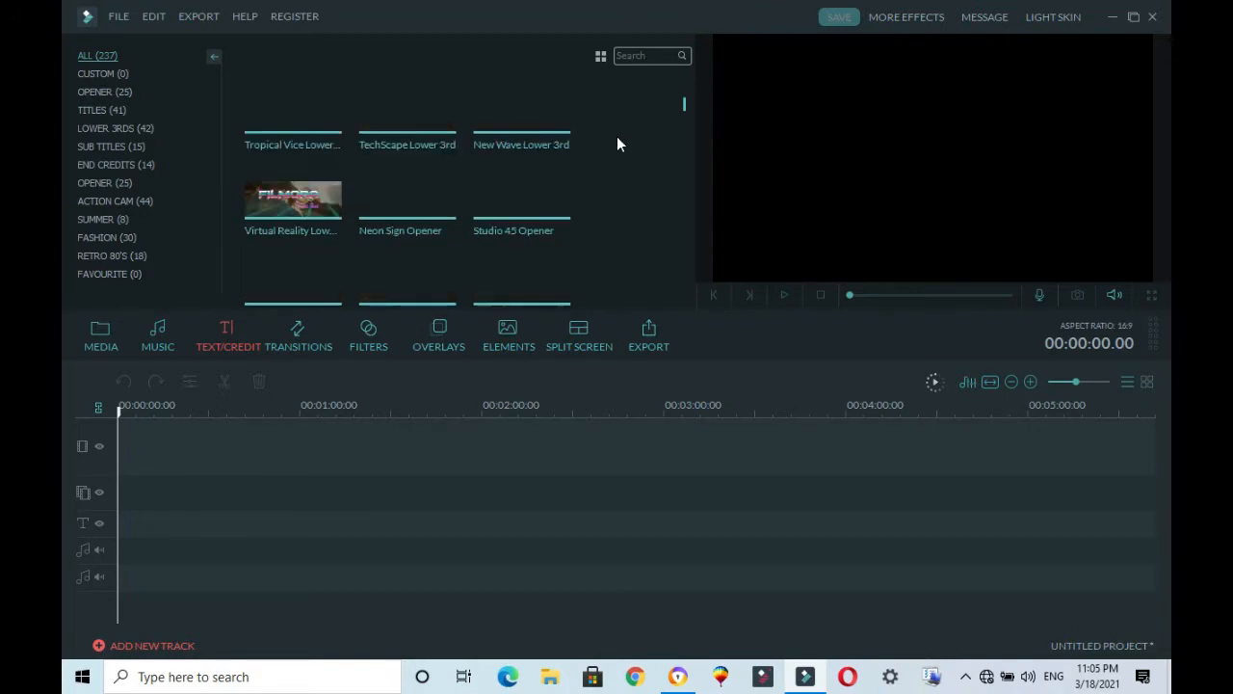
{"action": "scroll", "coordinate": [617, 138], "scroll_direction": "down", "scroll_amount": 8}
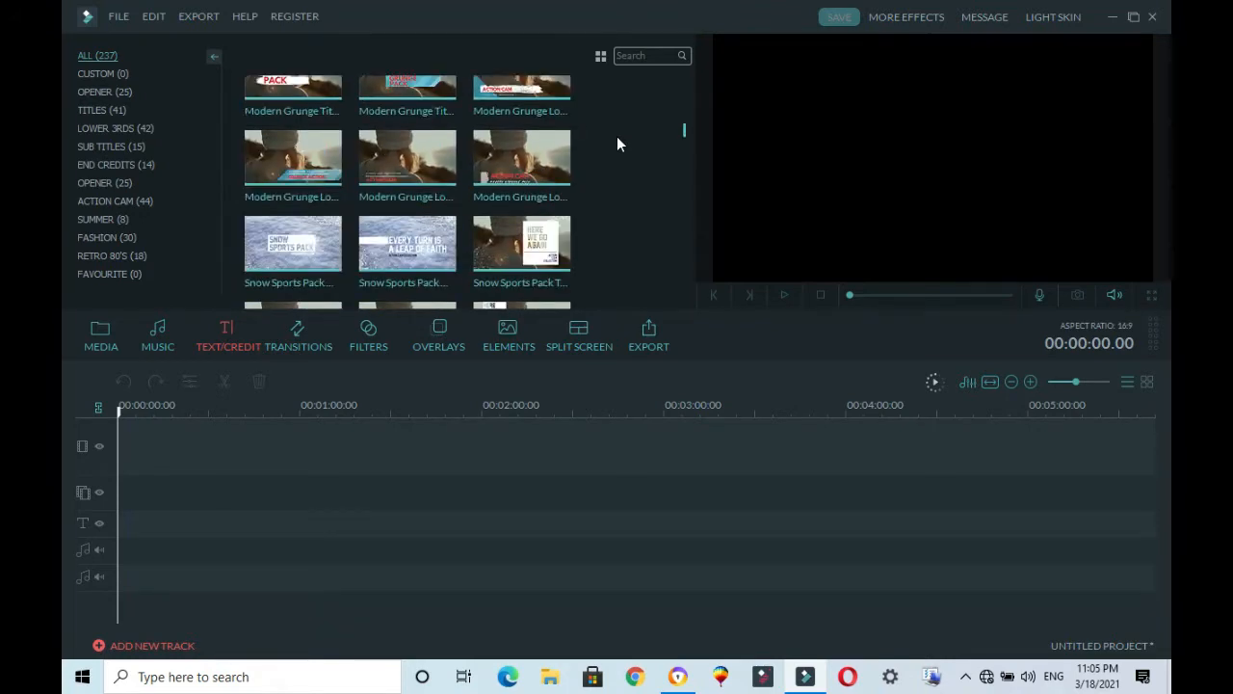
{"action": "scroll", "coordinate": [596, 182], "scroll_direction": "down", "scroll_amount": 10}
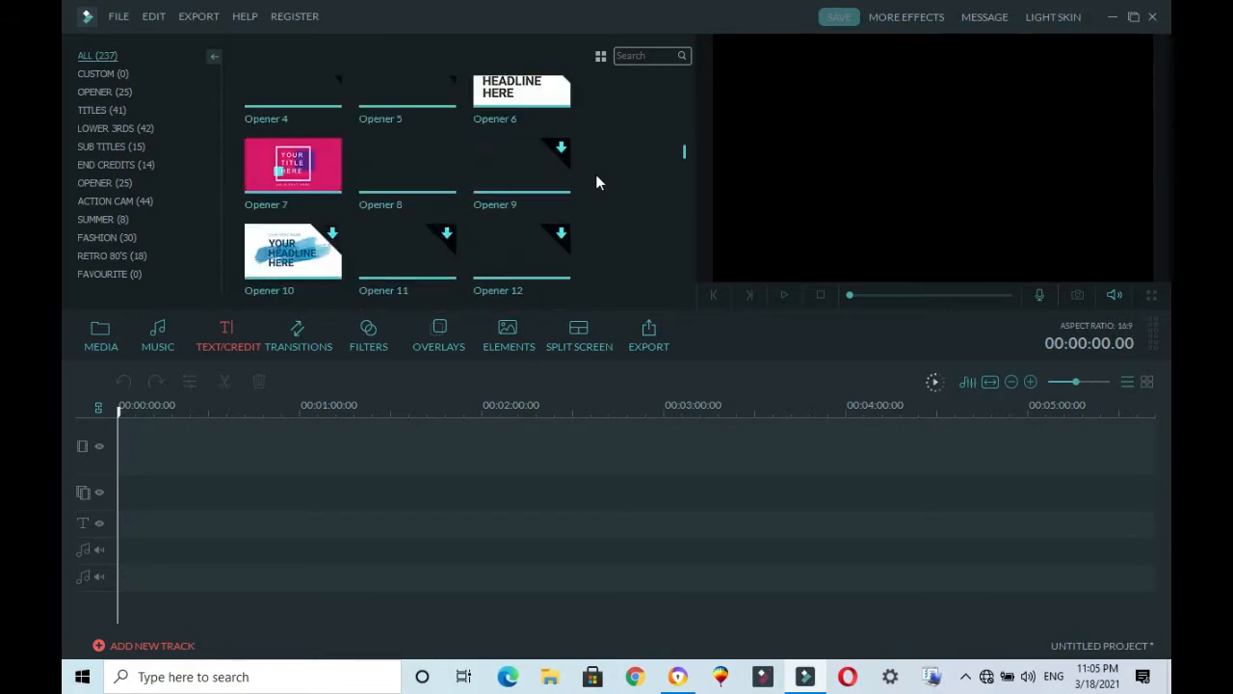
{"action": "left_click", "coordinate": [456, 334]}
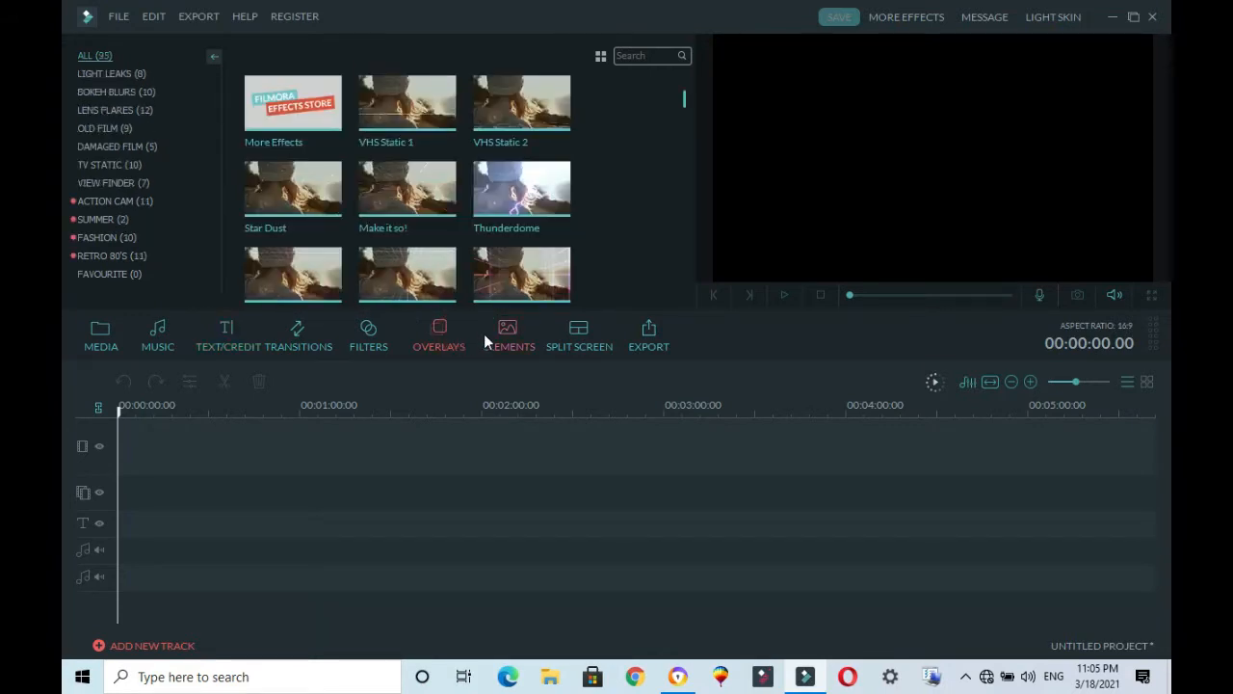
{"action": "left_click", "coordinate": [487, 334]}
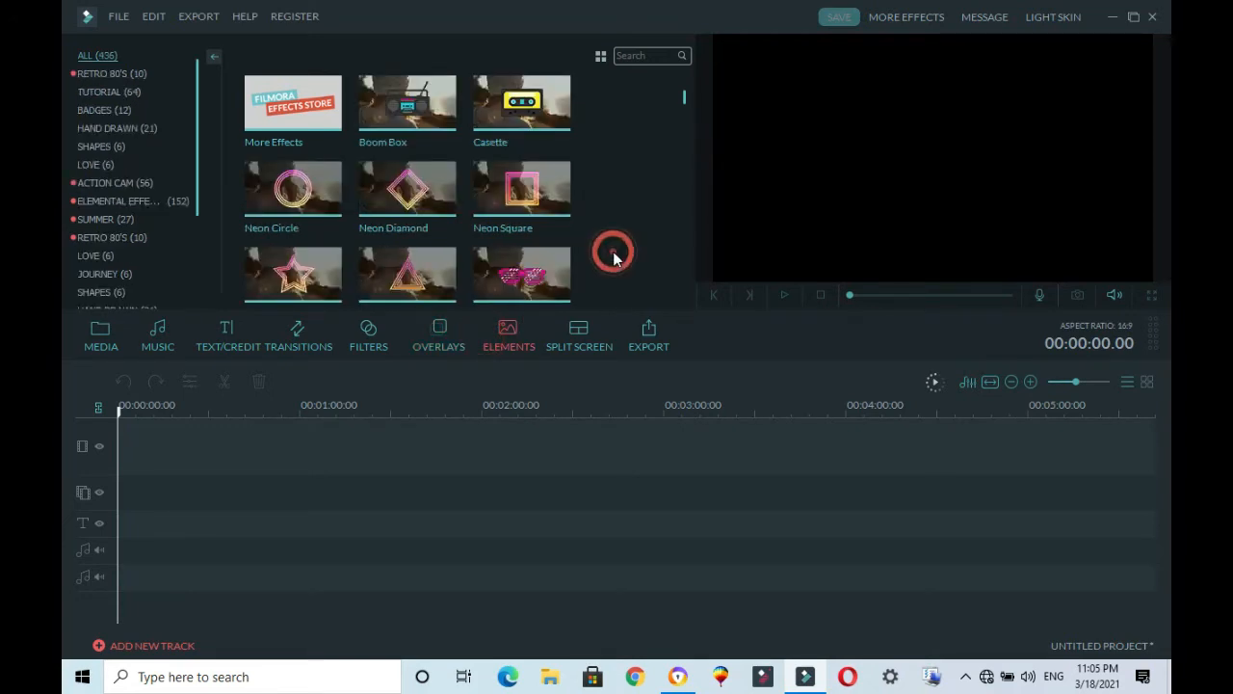
{"action": "scroll", "coordinate": [613, 251], "scroll_direction": "down", "scroll_amount": 10}
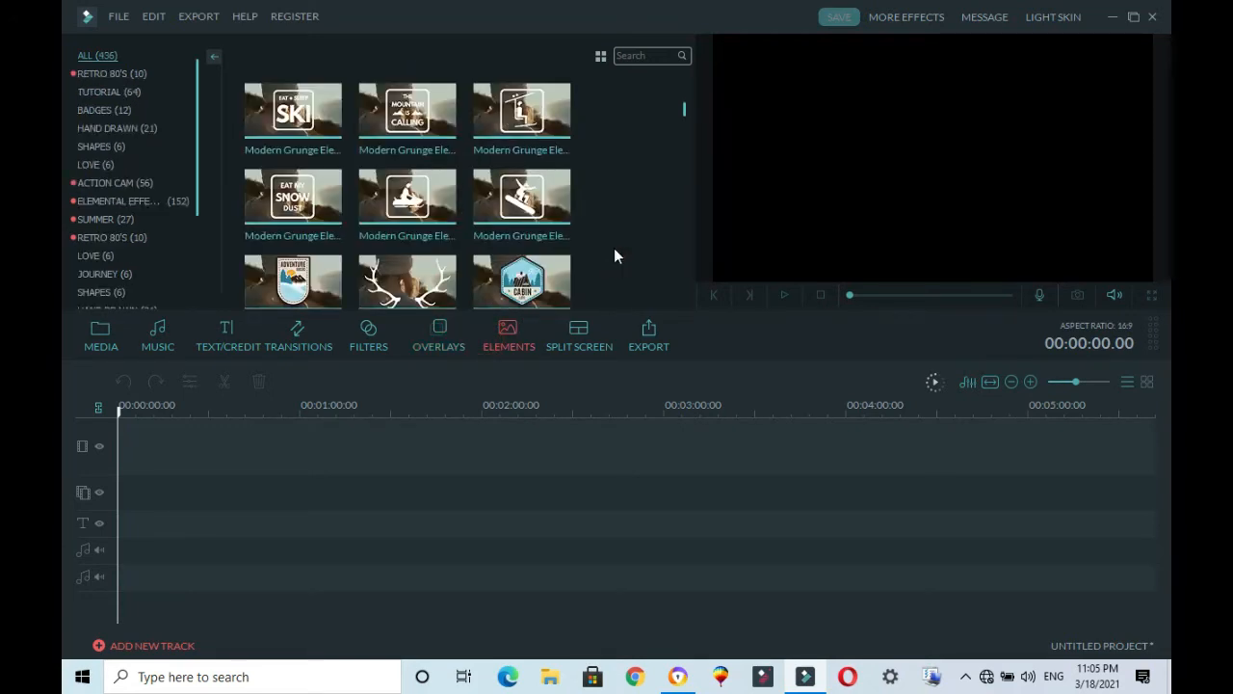
{"action": "scroll", "coordinate": [614, 250], "scroll_direction": "down", "scroll_amount": 3}
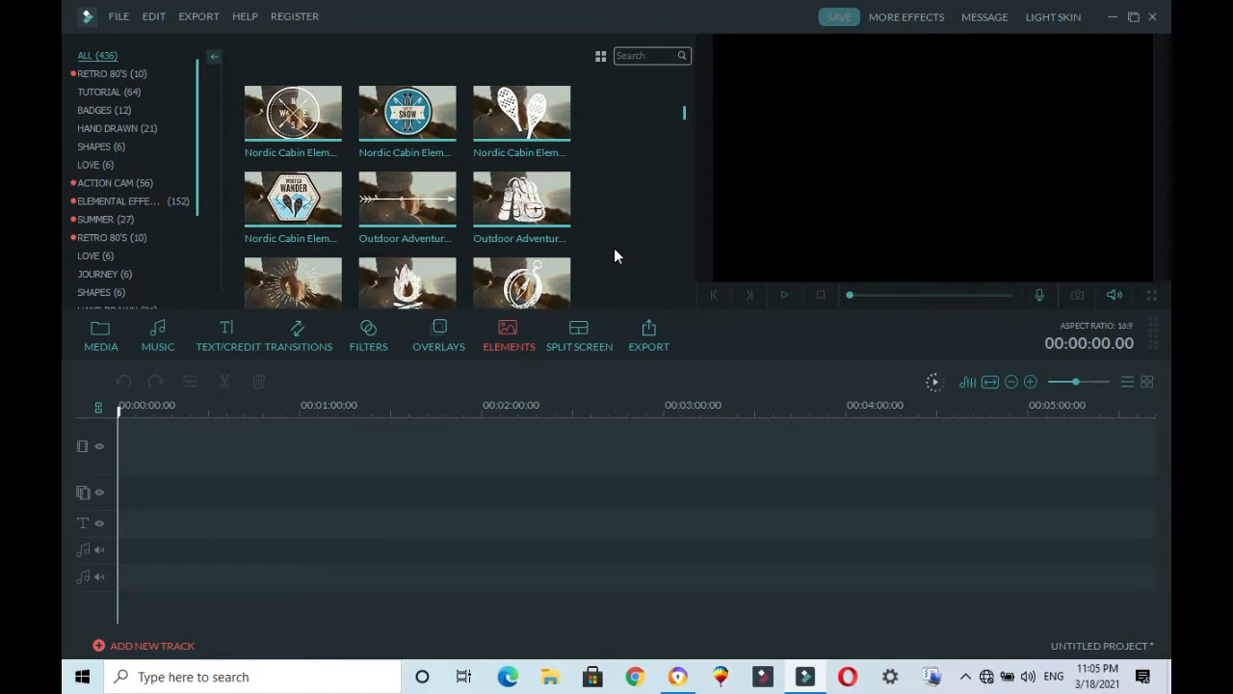
{"action": "scroll", "coordinate": [615, 249], "scroll_direction": "down", "scroll_amount": 3}
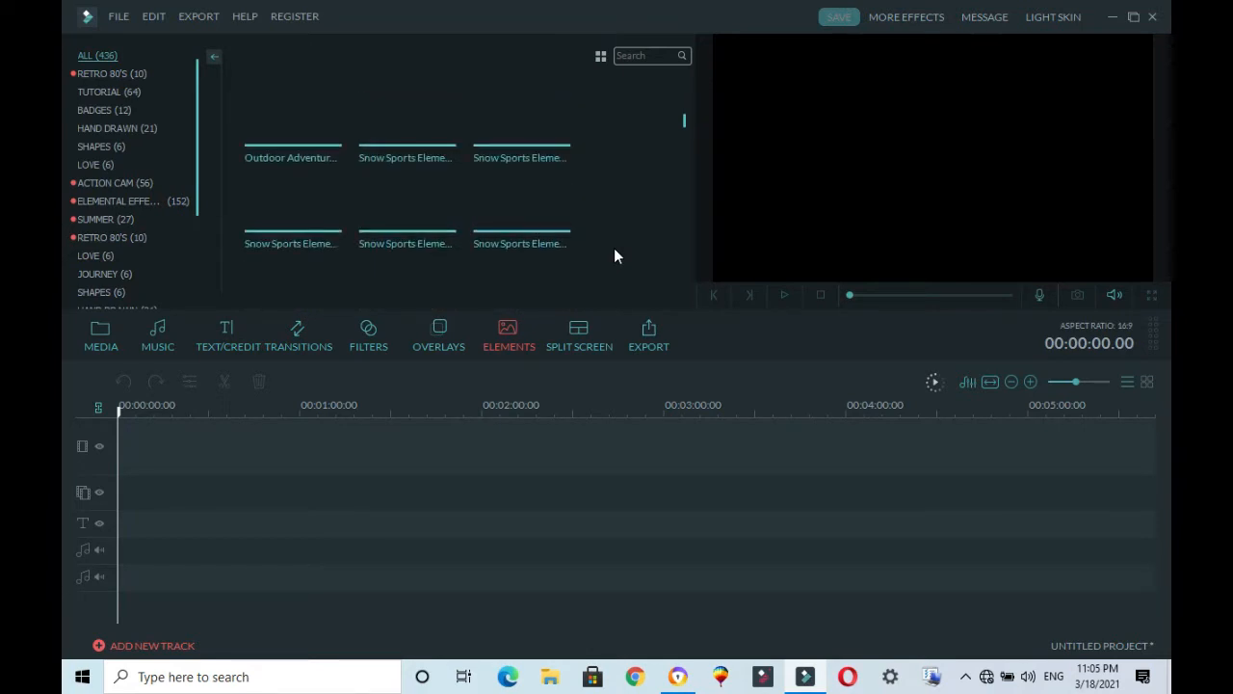
{"action": "left_click", "coordinate": [96, 339]}
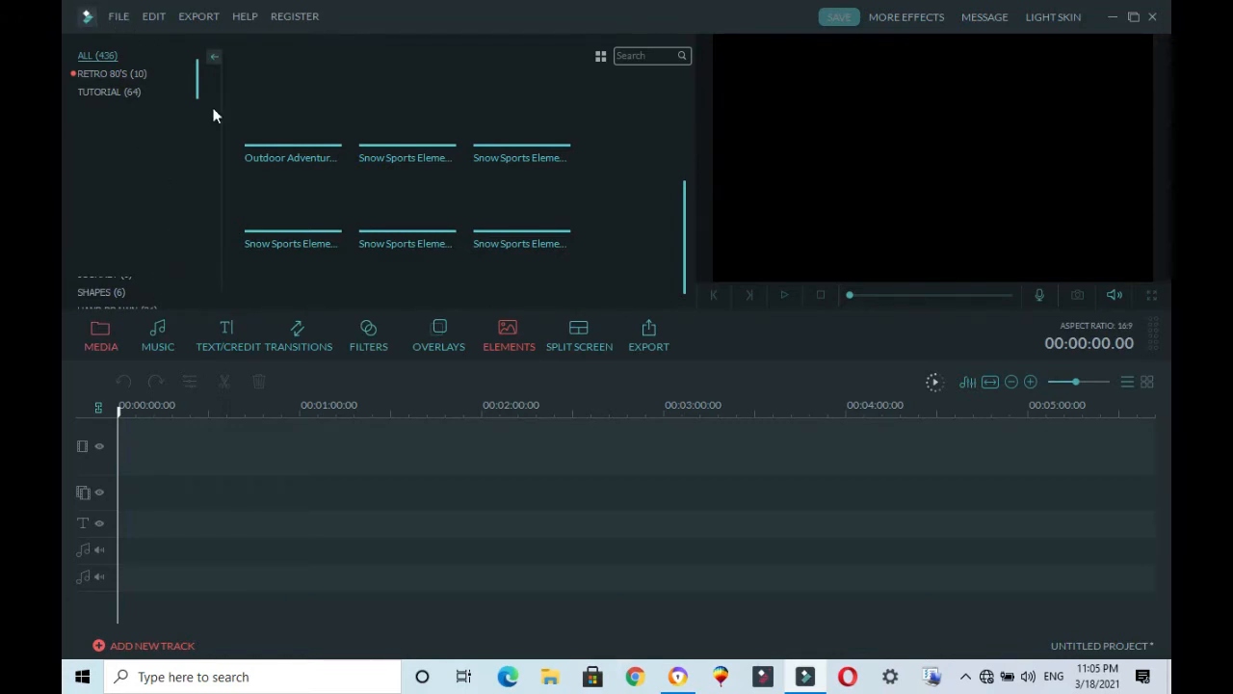
{"action": "left_click", "coordinate": [115, 16]}
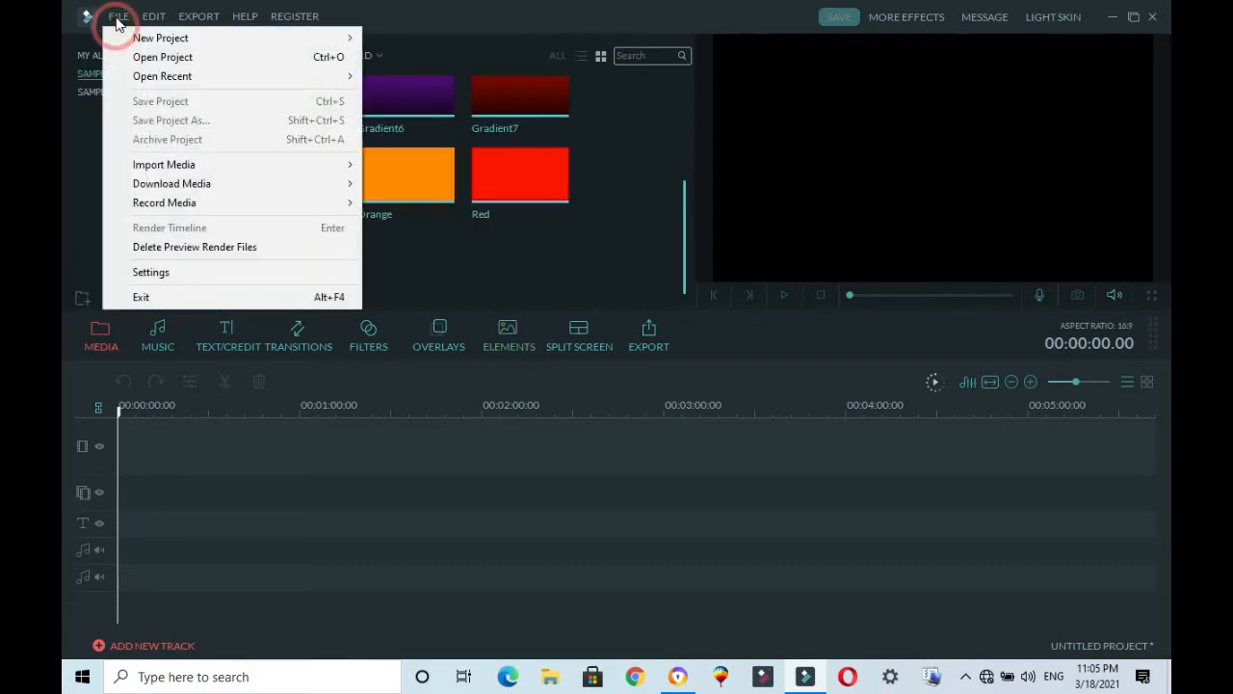
{"action": "left_click", "coordinate": [158, 57]}
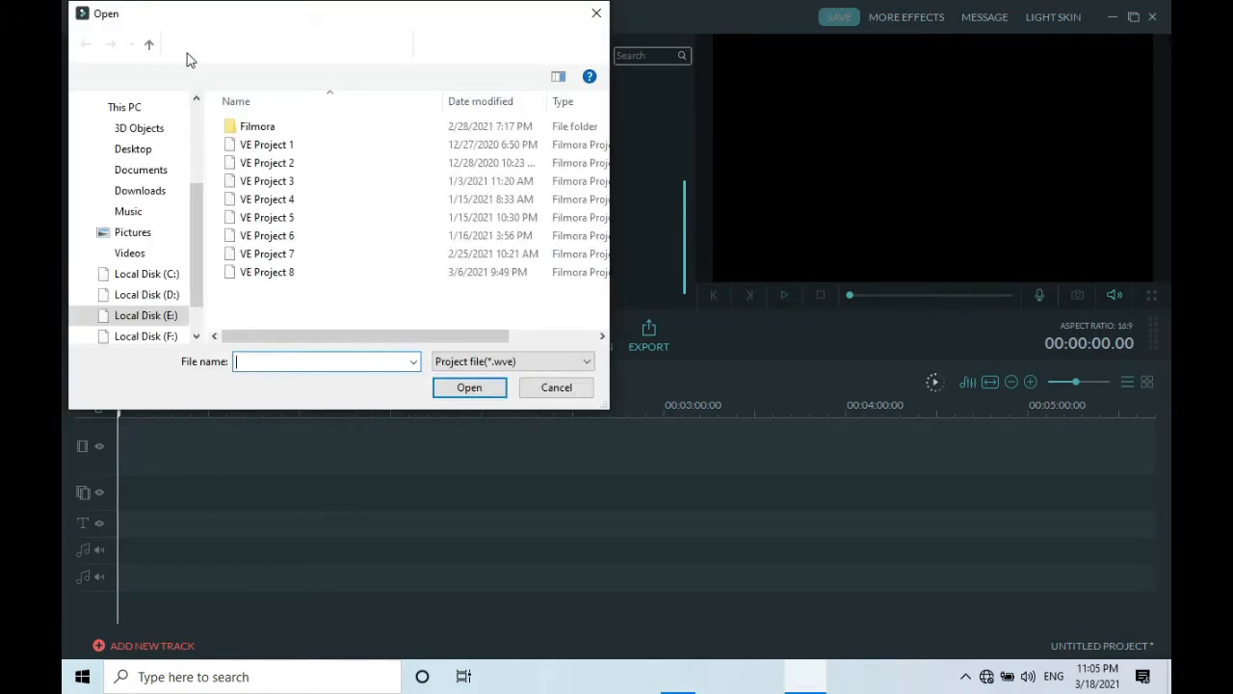
{"action": "left_click", "coordinate": [540, 389]}
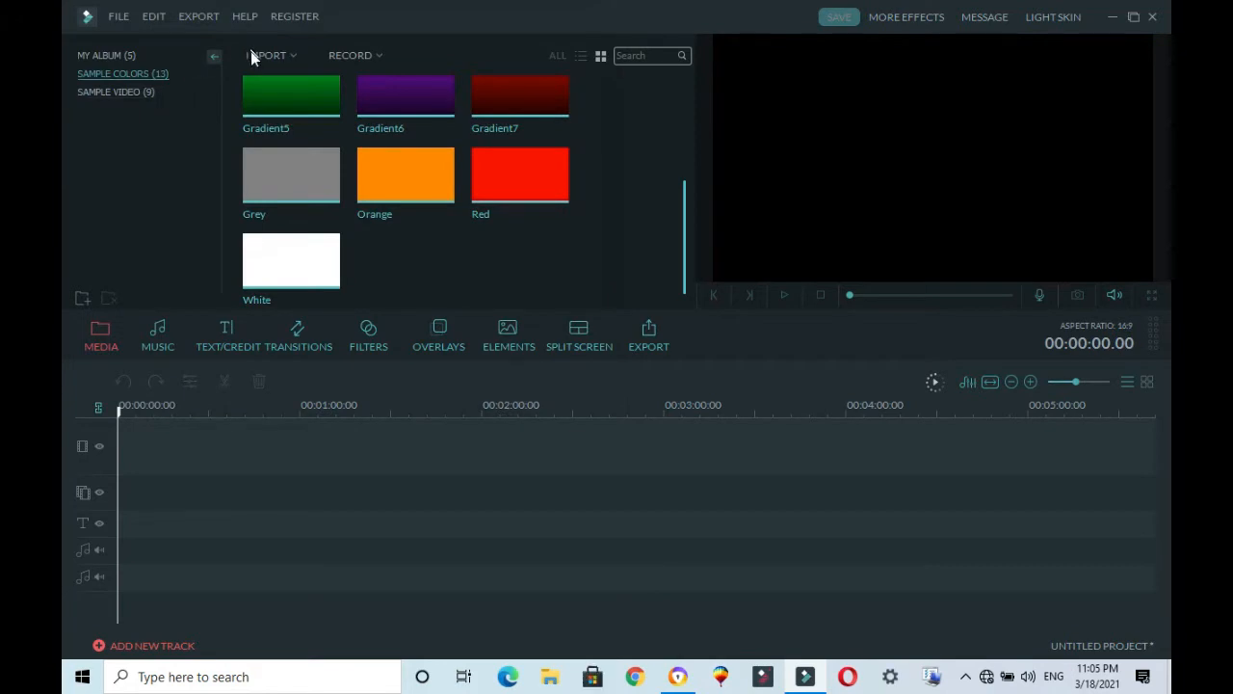
Step: Start importing media files and check the folders on Local Disk (E:)
{"action": "left_click", "coordinate": [253, 55]}
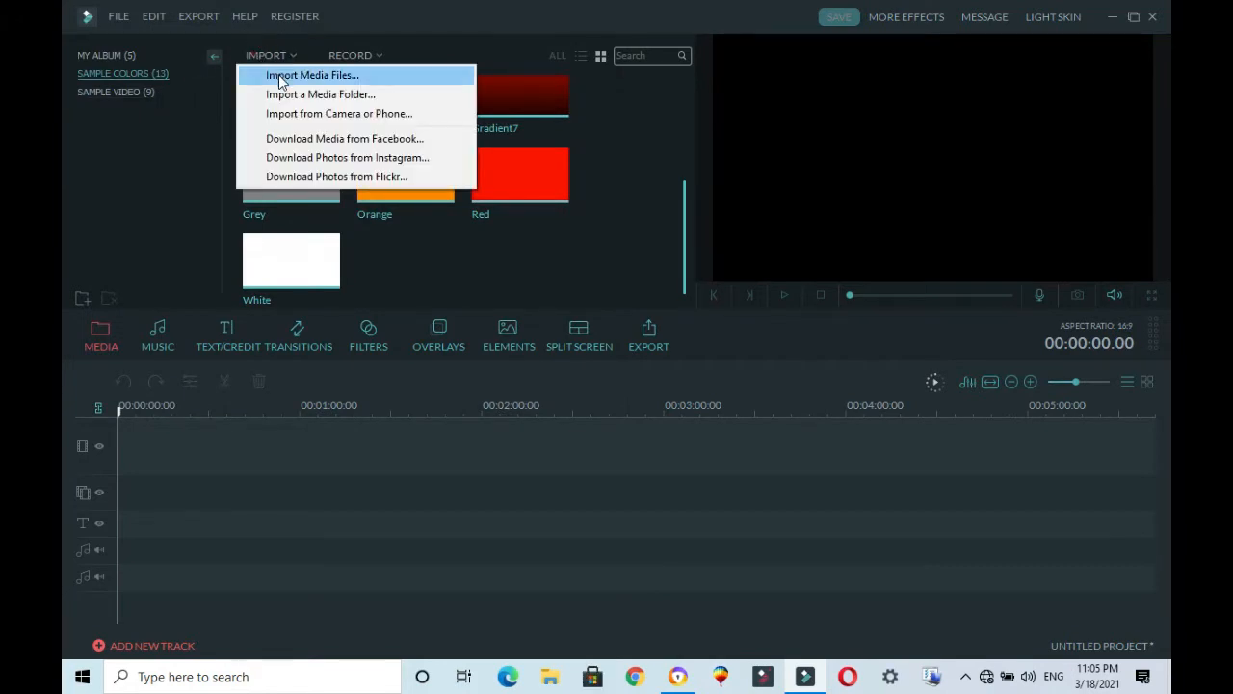
{"action": "left_click", "coordinate": [279, 77]}
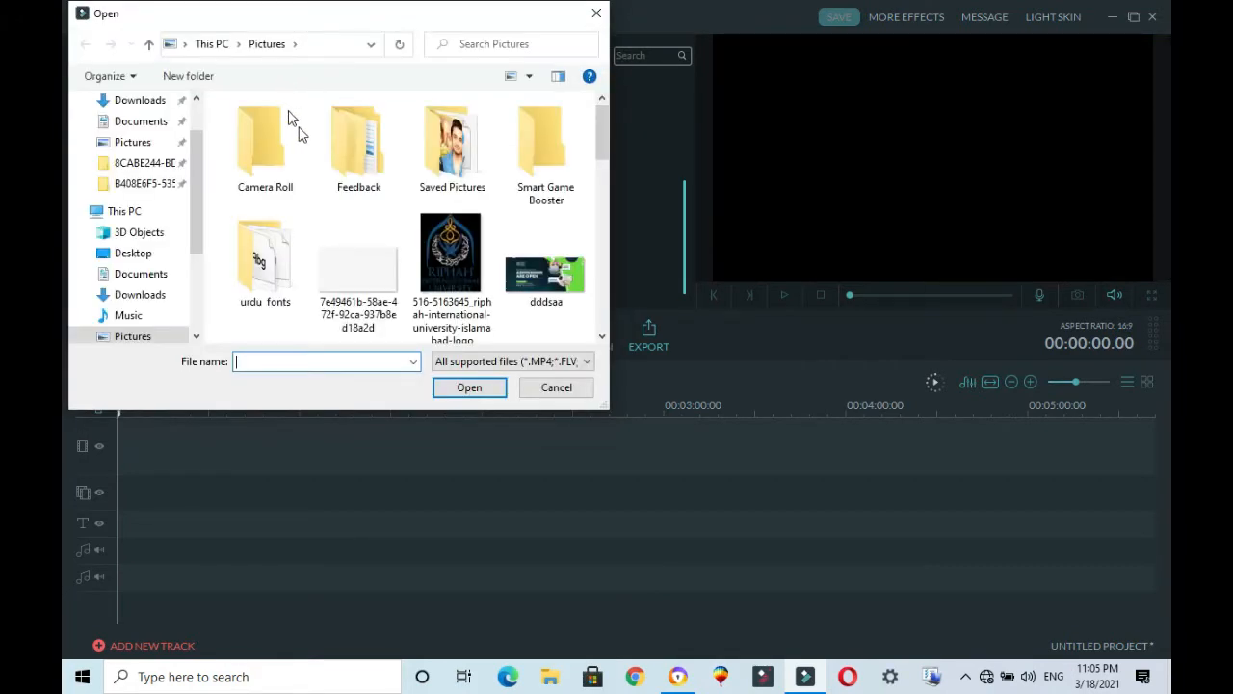
{"action": "mouse_move", "coordinate": [607, 151]}
{"action": "left_mouse_down"}
{"action": "mouse_move", "coordinate": [588, 316]}
{"action": "mouse_move", "coordinate": [572, 241]}
{"action": "mouse_move", "coordinate": [578, 138]}
{"action": "left_mouse_up"}
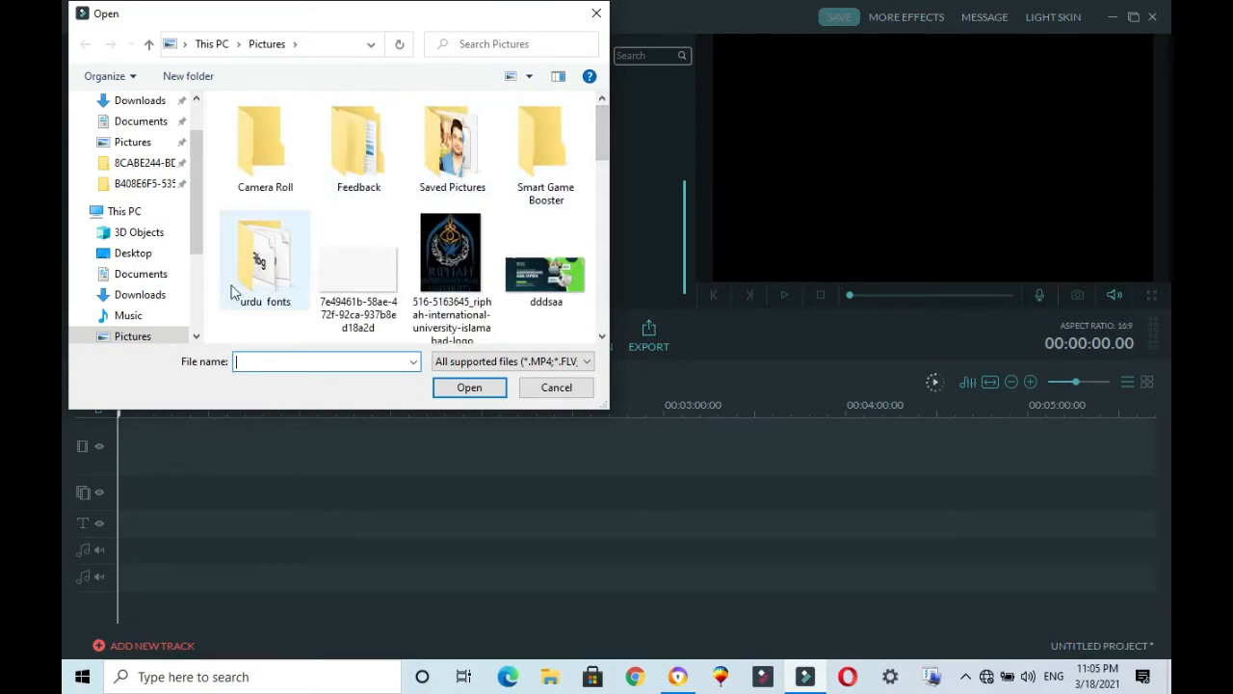
{"action": "left_click_drag", "start_coordinate": [201, 211], "coordinate": [202, 257]}
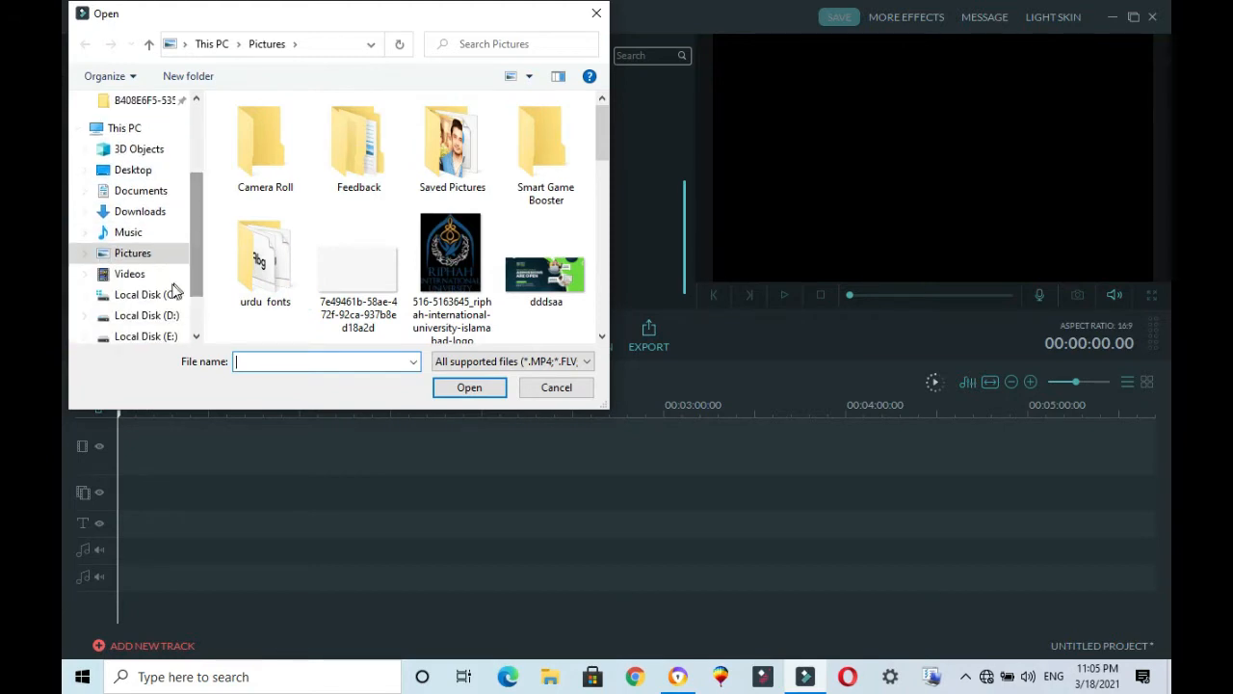
{"action": "left_click", "coordinate": [152, 337]}
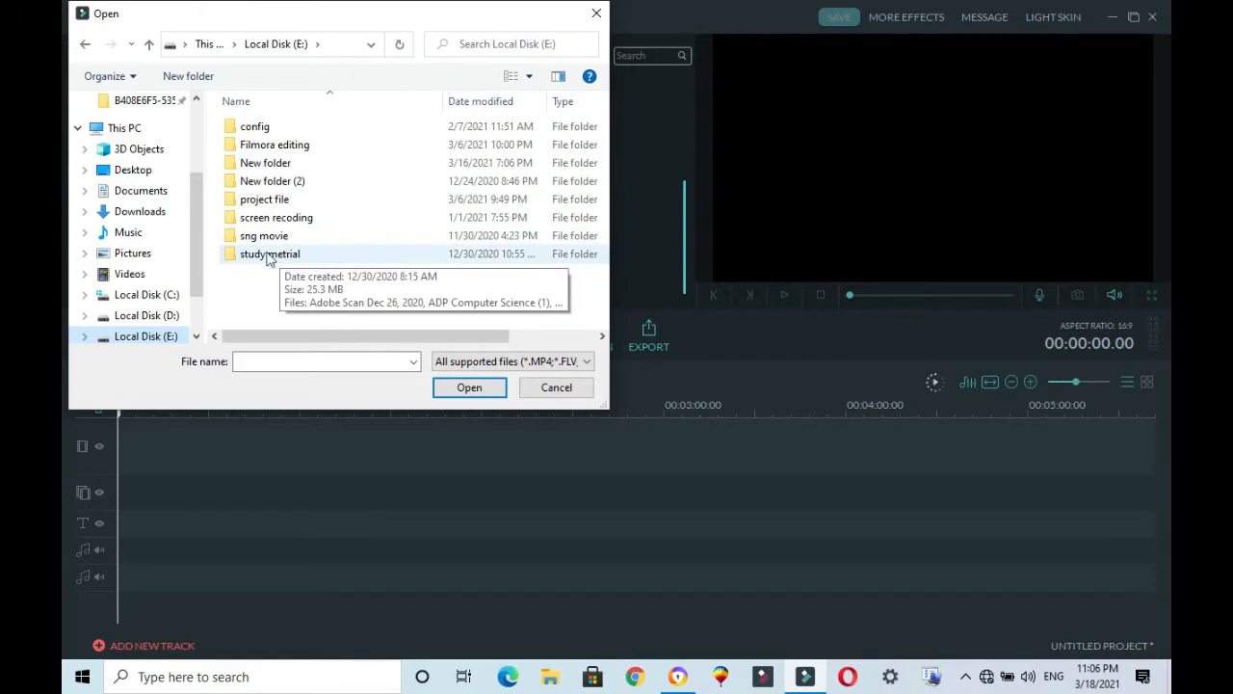
{"action": "left_click_drag", "start_coordinate": [200, 275], "coordinate": [200, 287]}
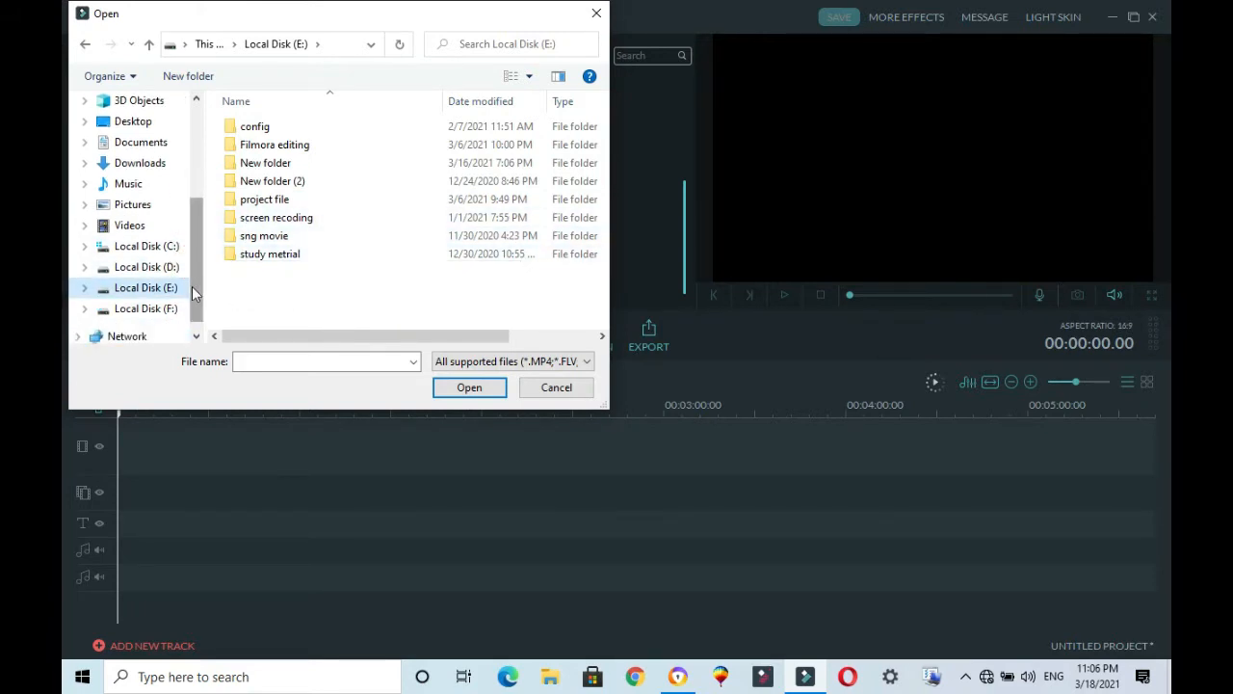
Step: Open the 101CANON folder inside the image folder on Local Disk (F:) for the media import
{"action": "left_click", "coordinate": [162, 310]}
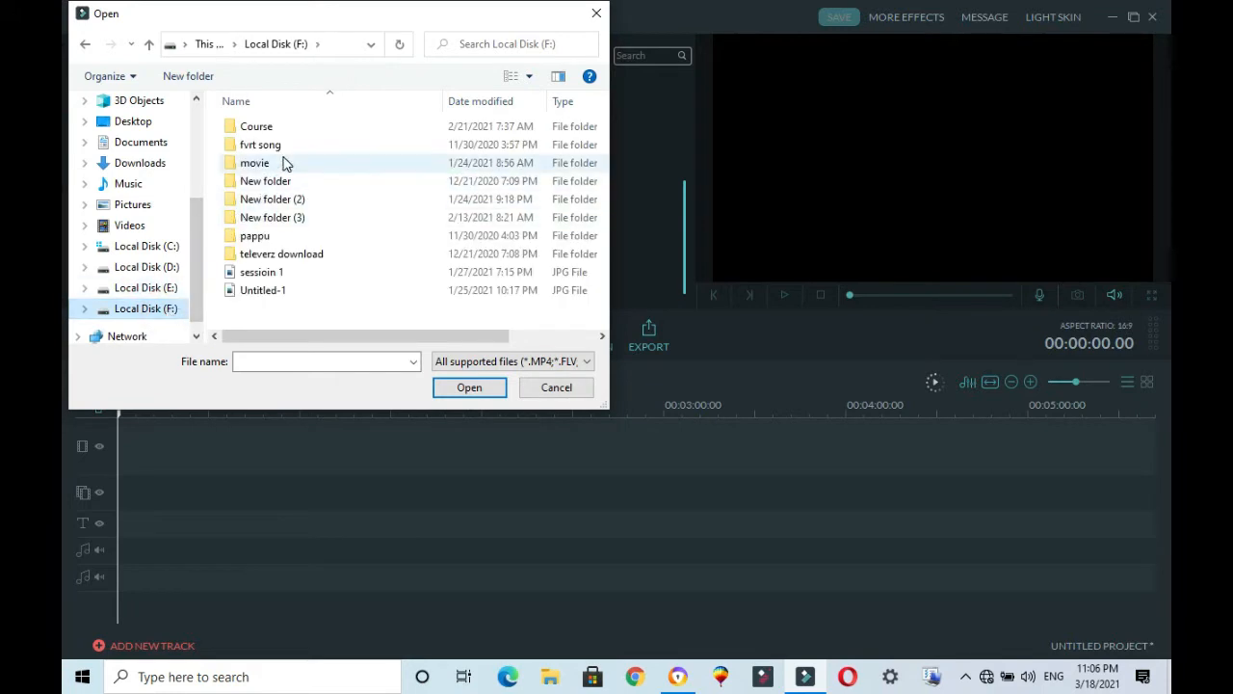
{"action": "left_click", "coordinate": [270, 239]}
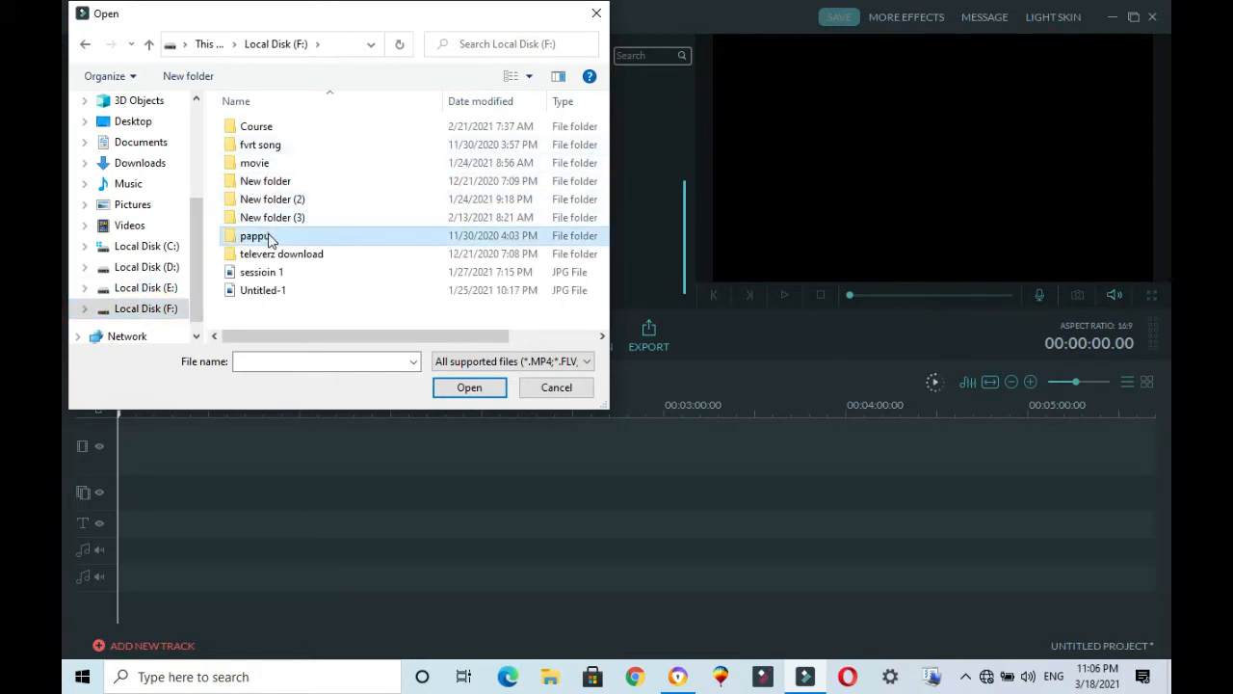
{"action": "double_click", "coordinate": [269, 239]}
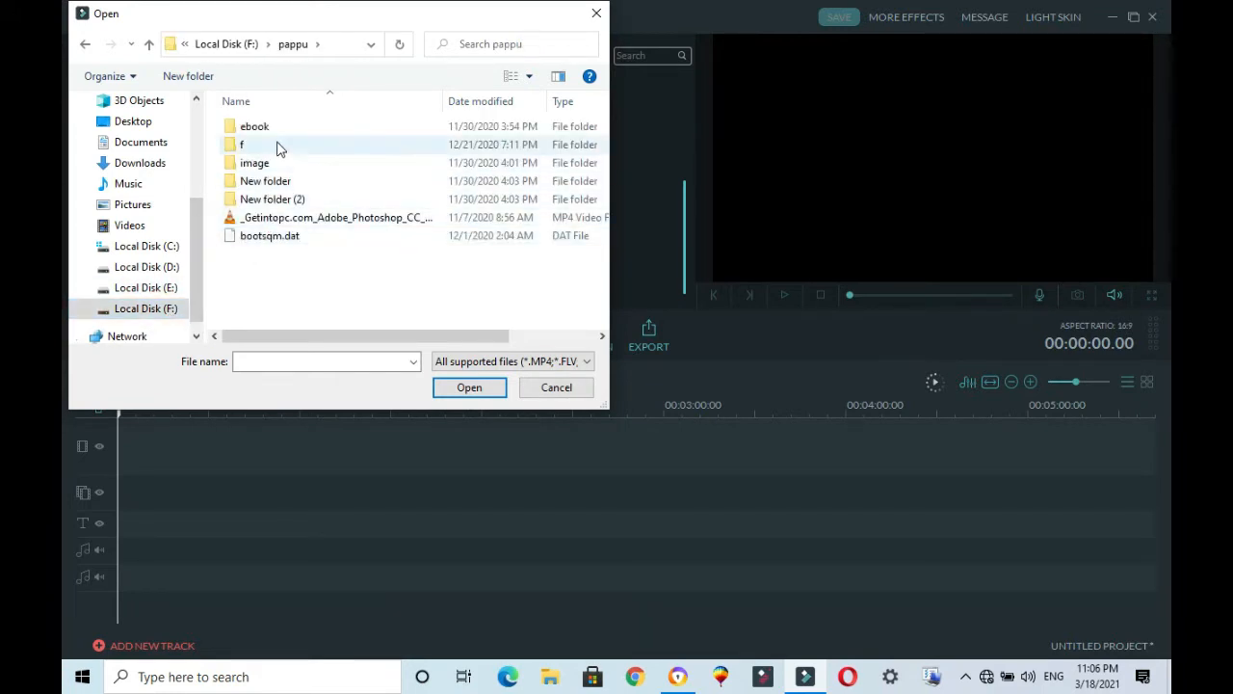
{"action": "left_click", "coordinate": [267, 165]}
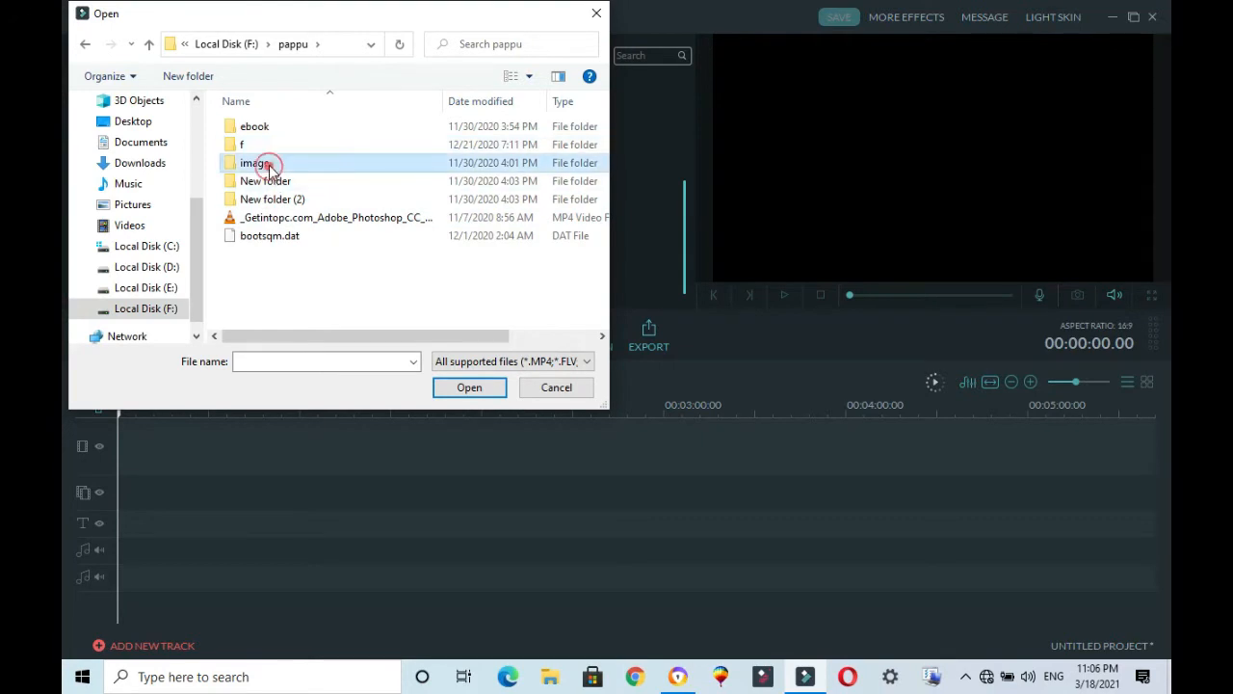
{"action": "double_click", "coordinate": [268, 165]}
{"action": "left_click", "coordinate": [267, 144]}
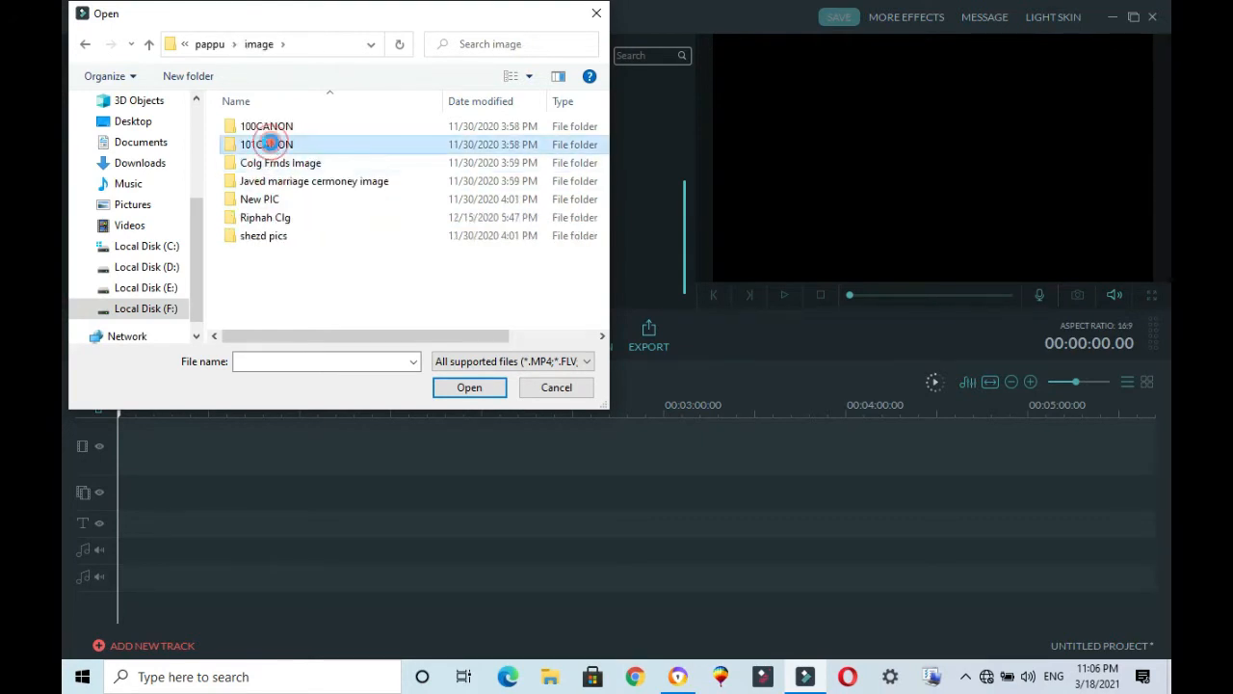
{"action": "double_click", "coordinate": [268, 145]}
Step: Display the files of the 101CANON folder as large icons in the import dialog
{"action": "left_click", "coordinate": [531, 85]}
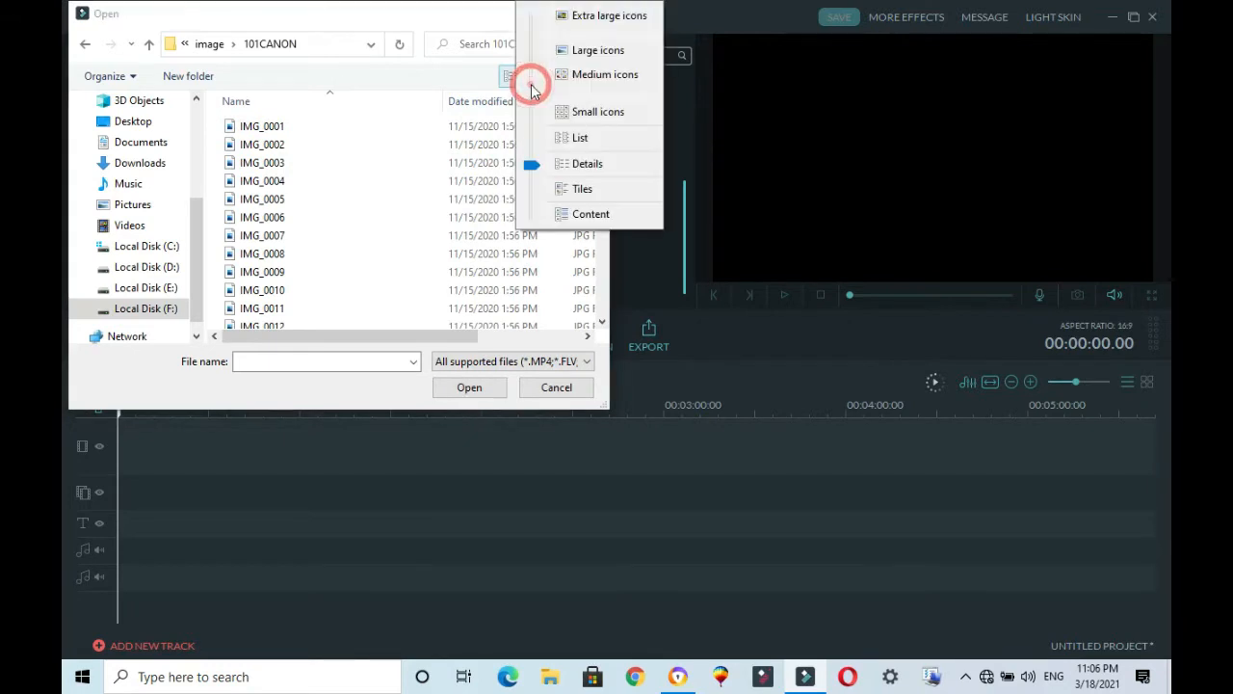
{"action": "left_click", "coordinate": [561, 50]}
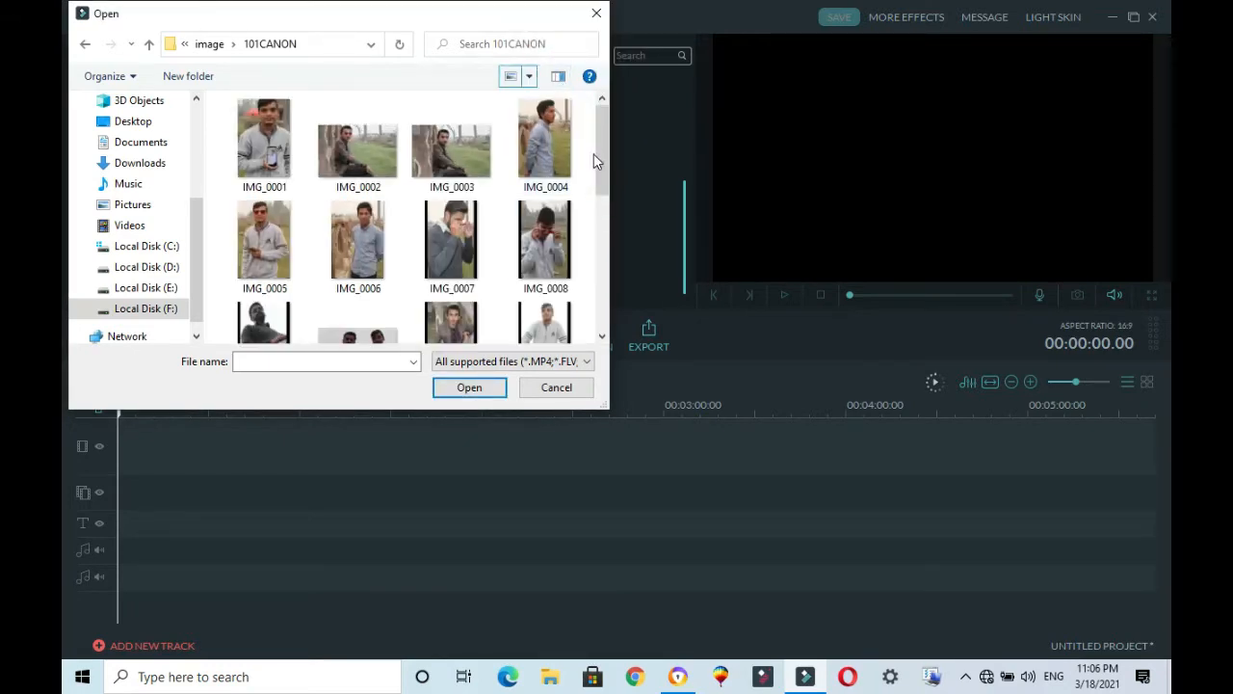
{"action": "left_click_drag", "start_coordinate": [601, 159], "coordinate": [602, 201]}
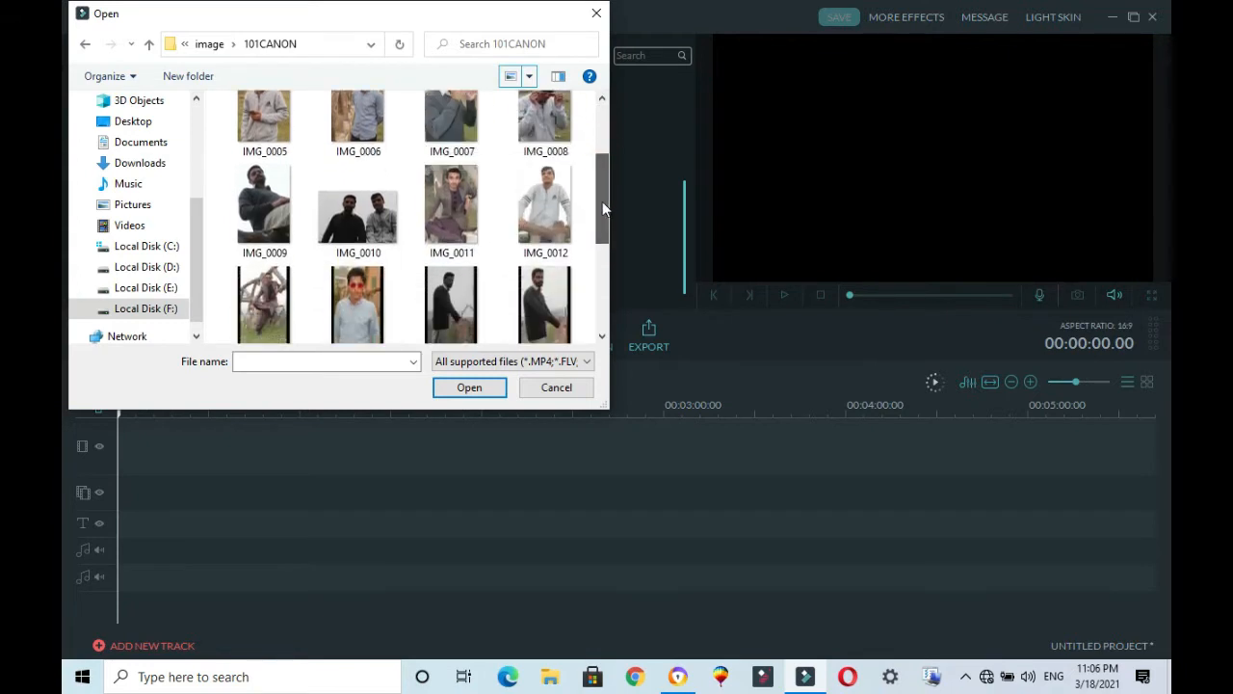
Step: Import the photos IMG_0013, IMG_0014, IMG_0018 and IMG_0019 together with the video MVI_0024 into the media library
{"action": "left_click", "coordinate": [373, 321]}
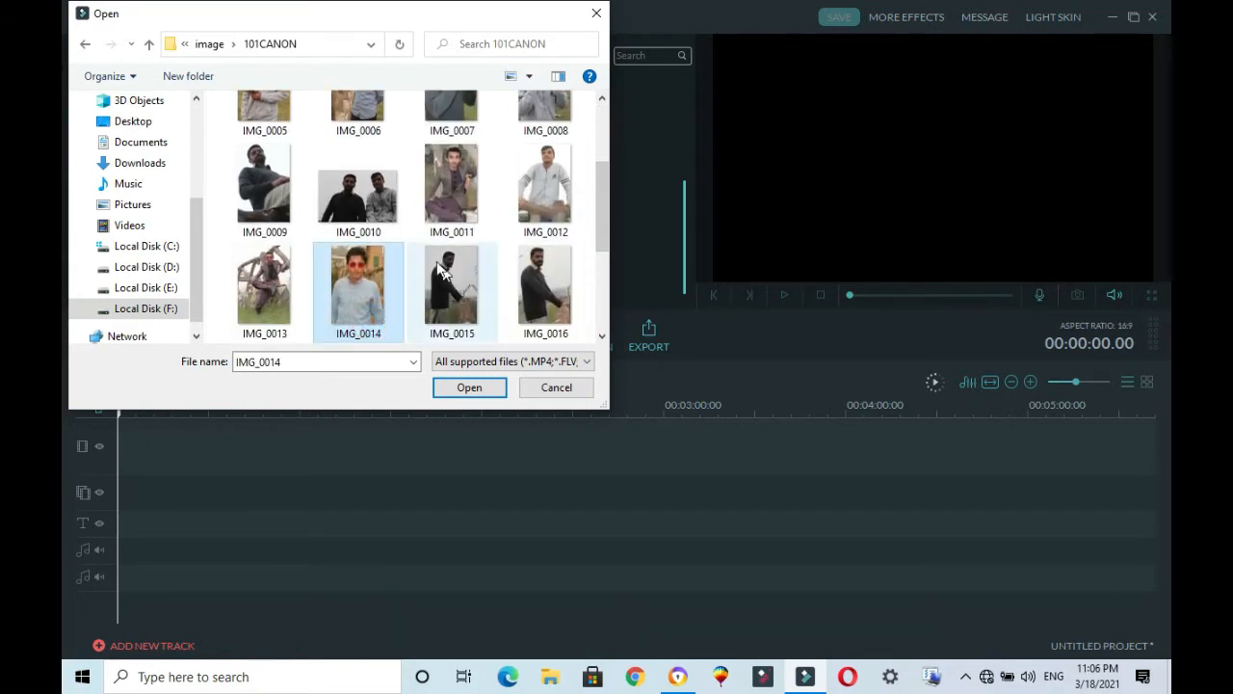
{"action": "left_click", "coordinate": [299, 306], "text": "ctrl"}
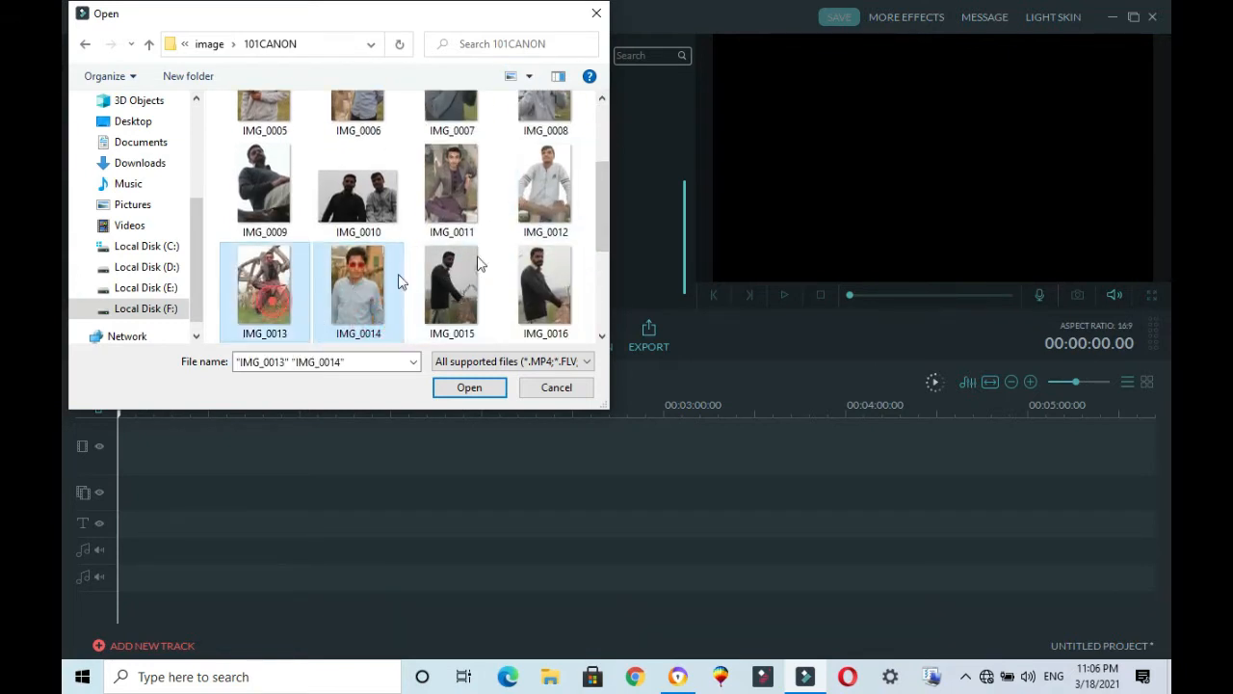
{"action": "left_click_drag", "start_coordinate": [603, 187], "coordinate": [598, 274]}
{"action": "left_click", "coordinate": [359, 188], "text": "ctrl"}
{"action": "left_click", "coordinate": [448, 193], "text": "ctrl"}
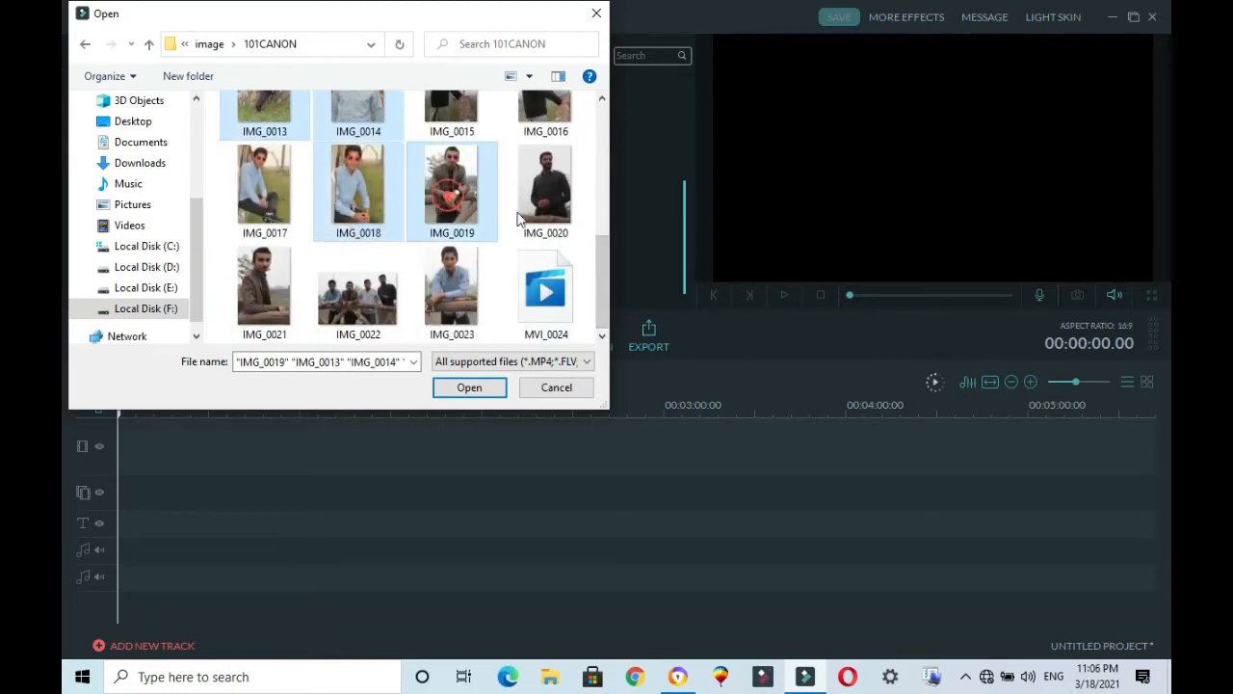
{"action": "left_click", "coordinate": [599, 288]}
{"action": "left_click", "coordinate": [534, 316], "text": "ctrl"}
{"action": "left_click", "coordinate": [469, 388]}
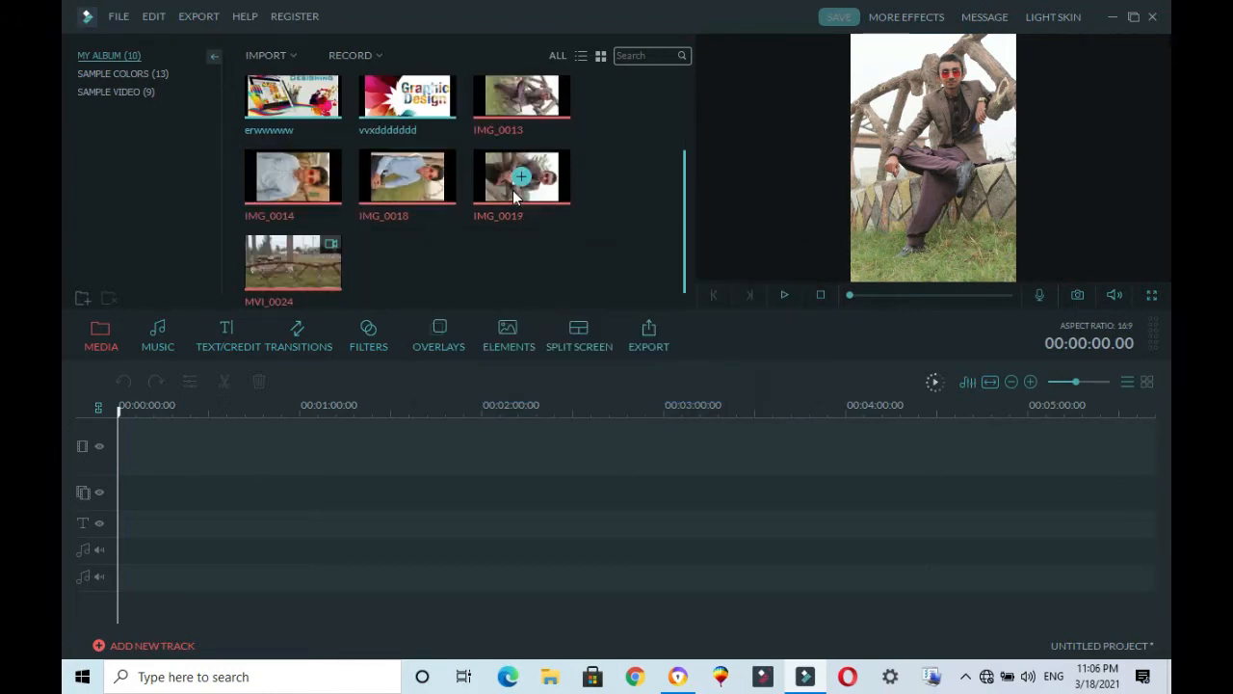
Step: Place the four imported photos and the MVI_0024 video at the start of the video track
{"action": "left_click_drag", "start_coordinate": [431, 198], "coordinate": [258, 459]}
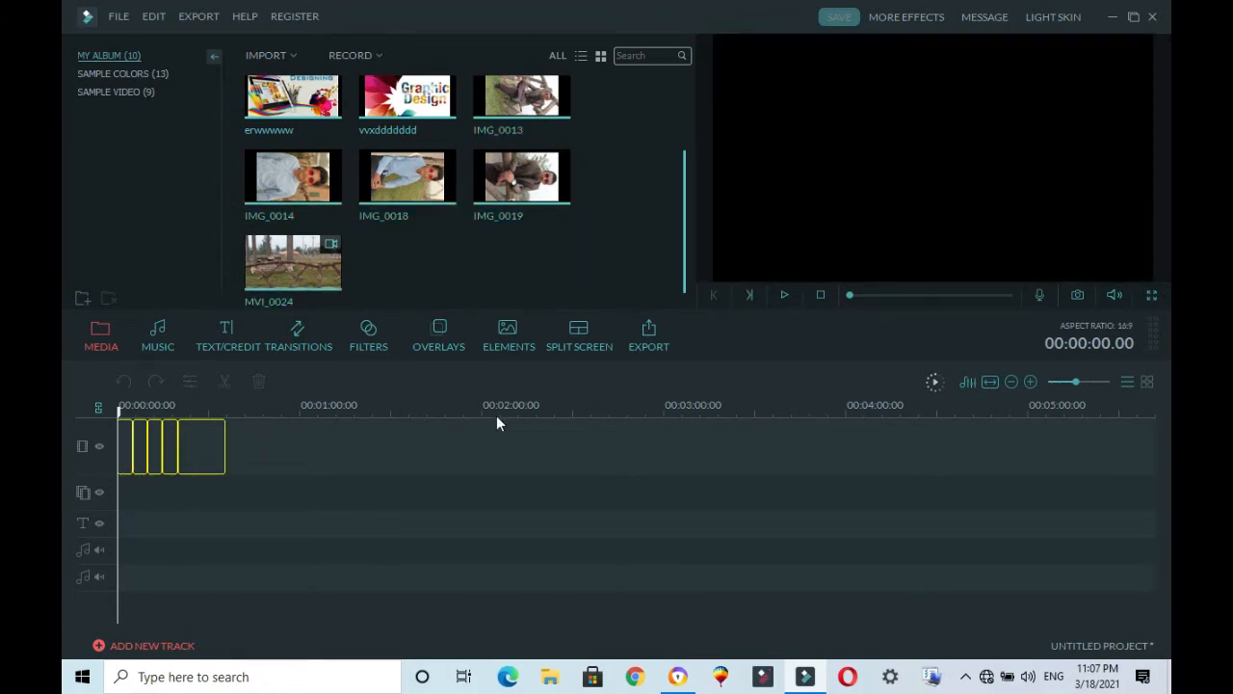
{"action": "left_click", "coordinate": [1076, 382]}
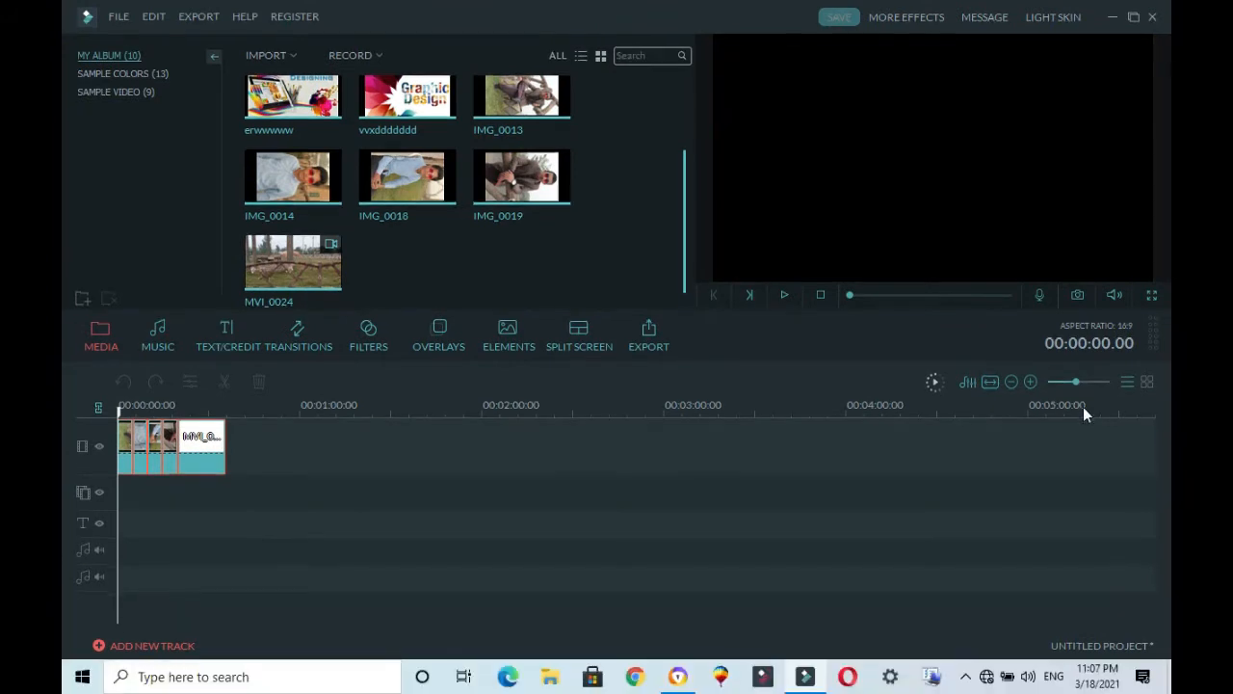
{"action": "left_click", "coordinate": [1076, 400]}
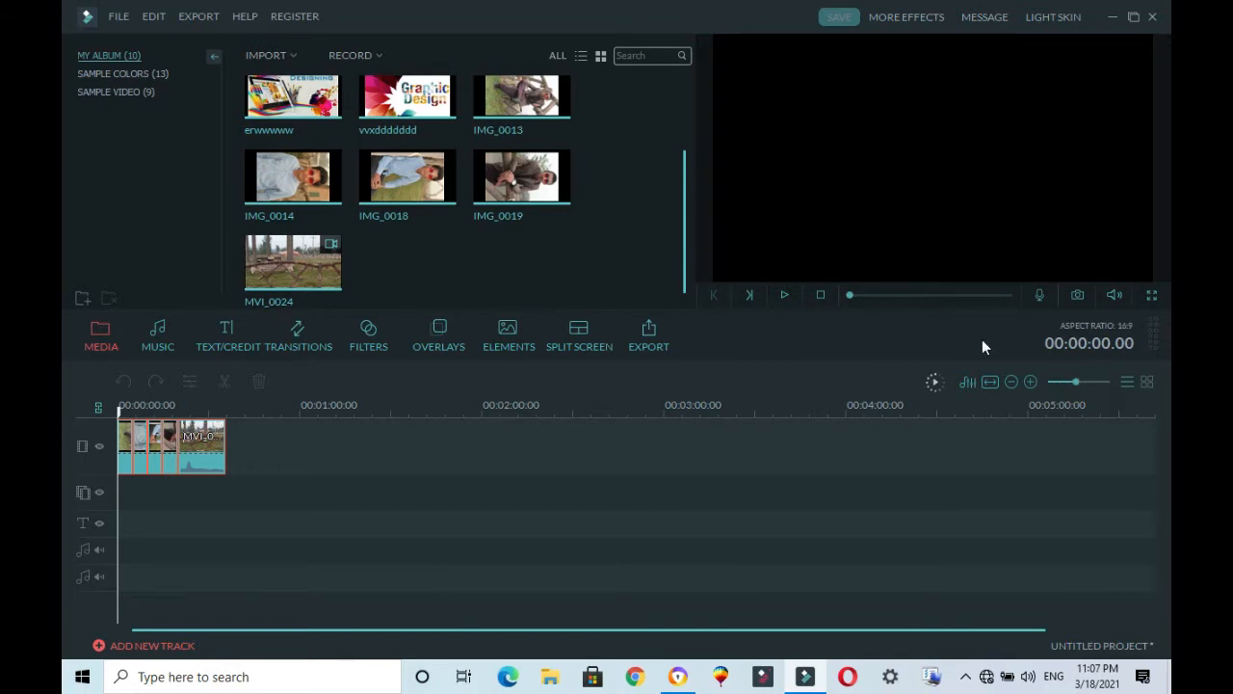
Step: Zoom the timeline in and out to examine the clips on the video track
{"action": "left_click_drag", "start_coordinate": [1072, 381], "coordinate": [1085, 381]}
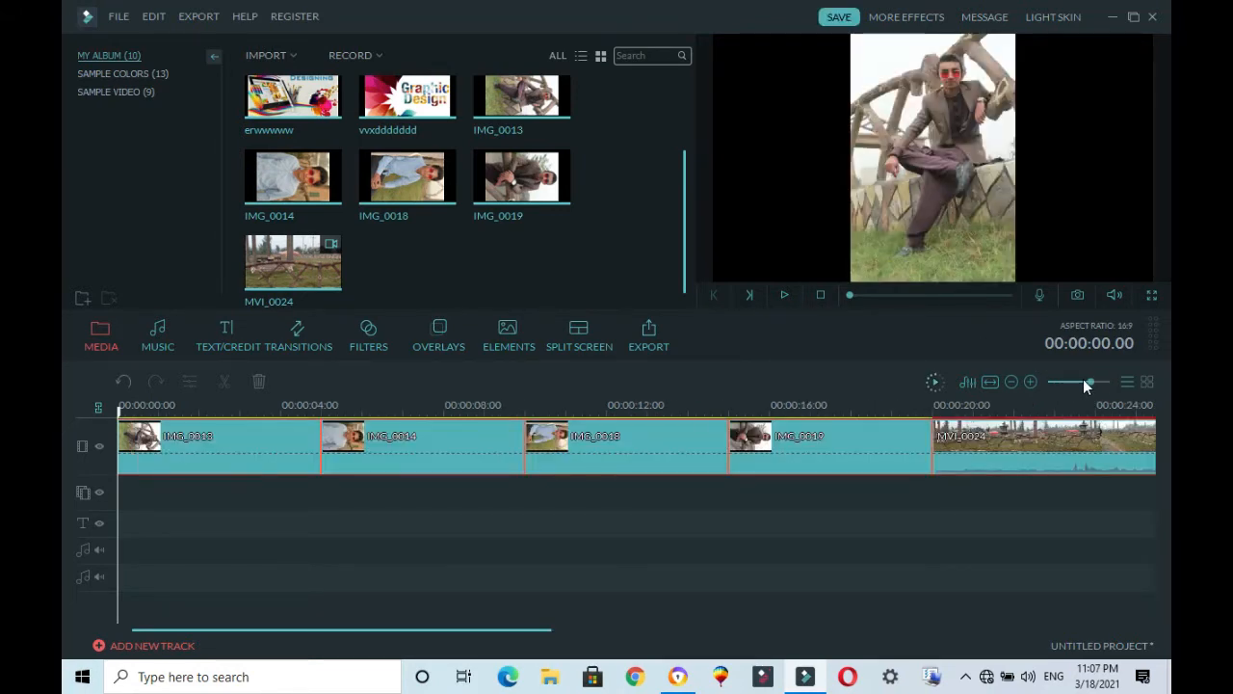
{"action": "left_click", "coordinate": [1071, 383]}
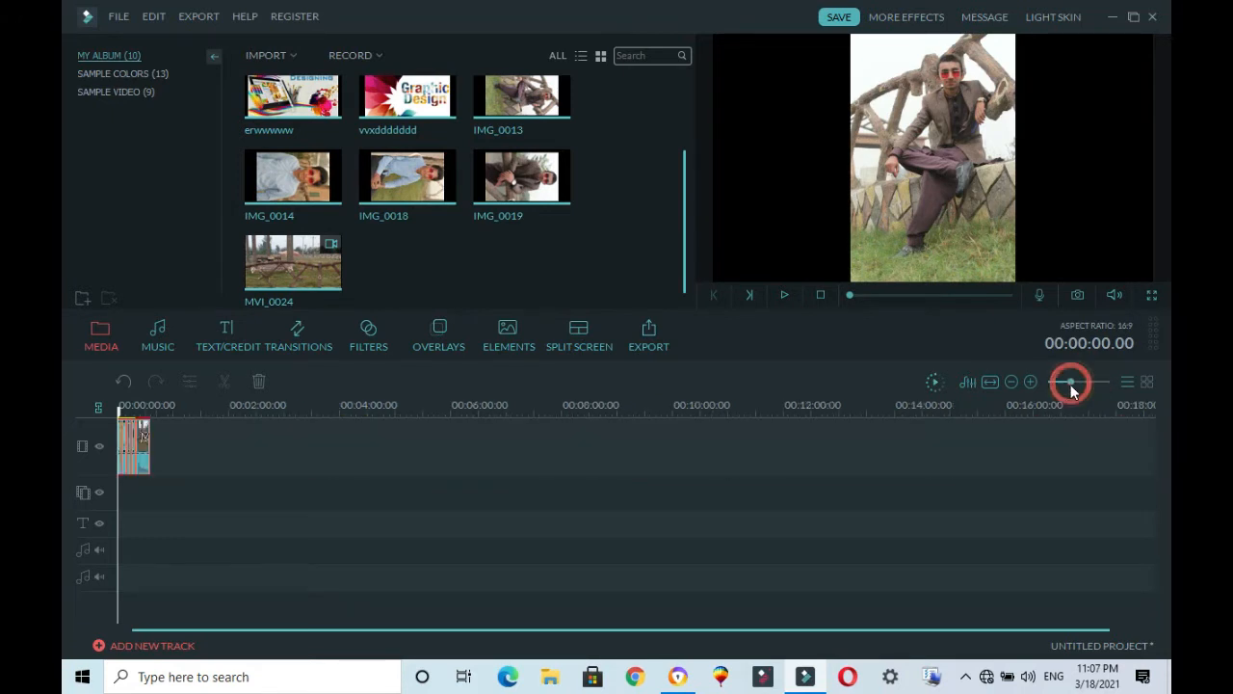
{"action": "left_click", "coordinate": [1074, 384]}
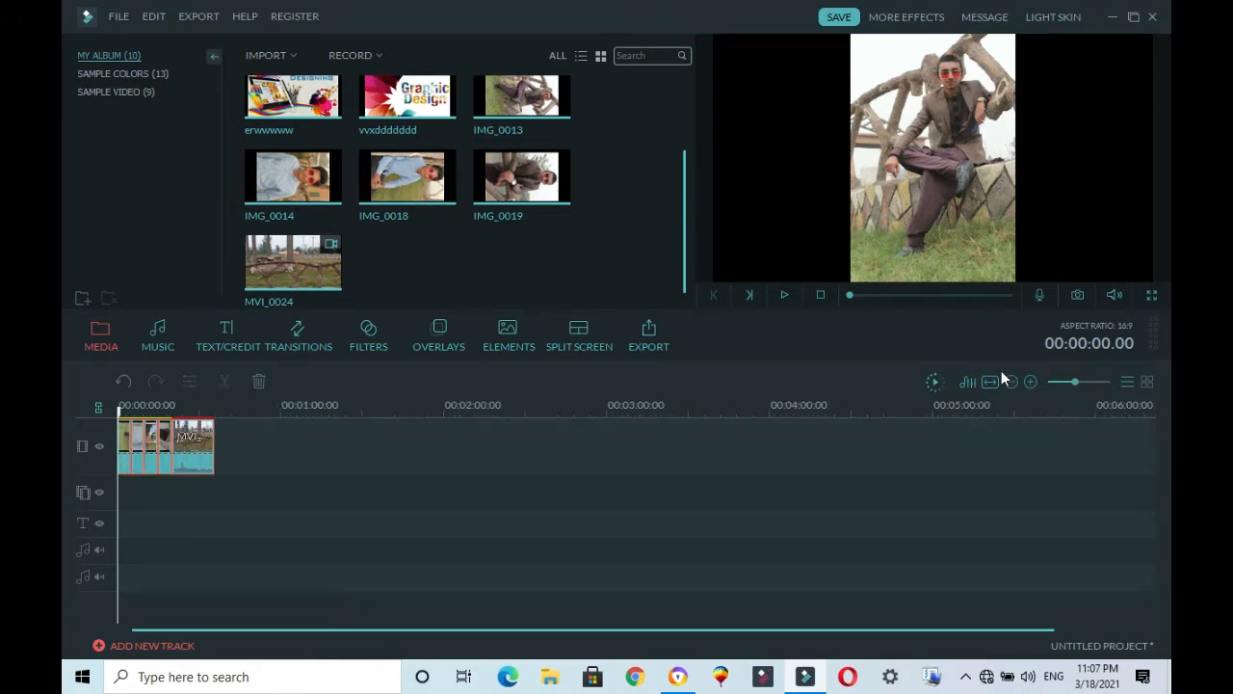
{"action": "left_click", "coordinate": [1027, 383]}
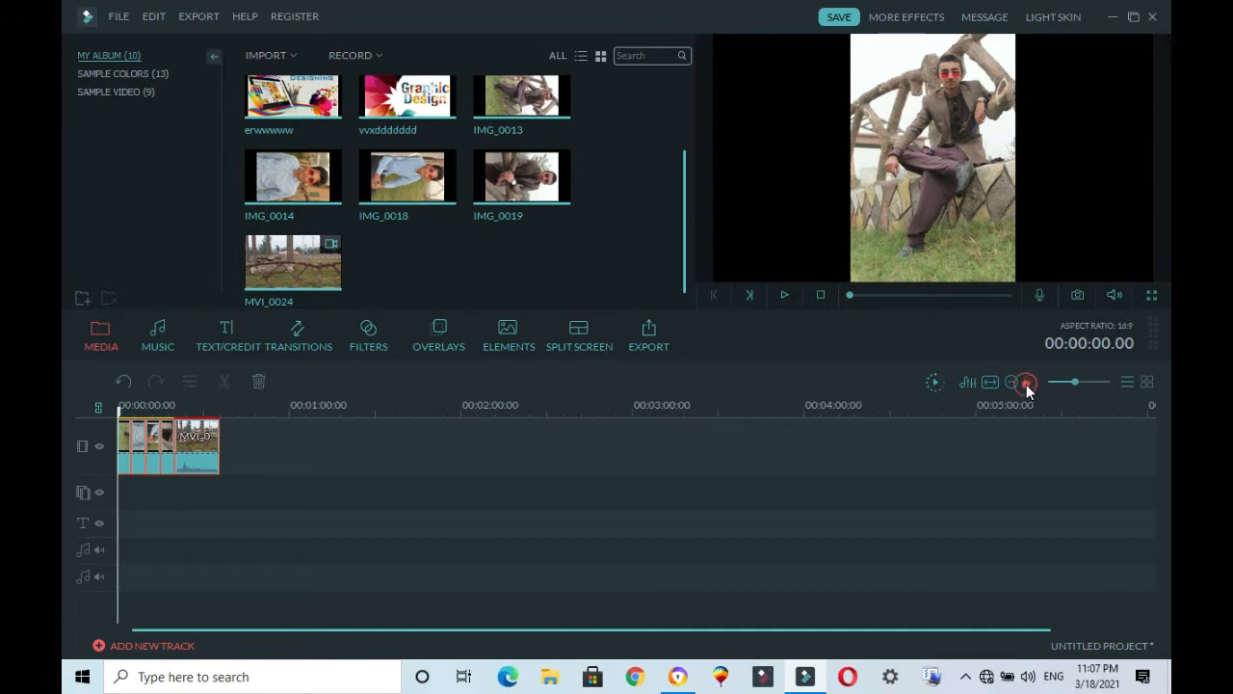
{"action": "left_click", "coordinate": [1026, 384]}
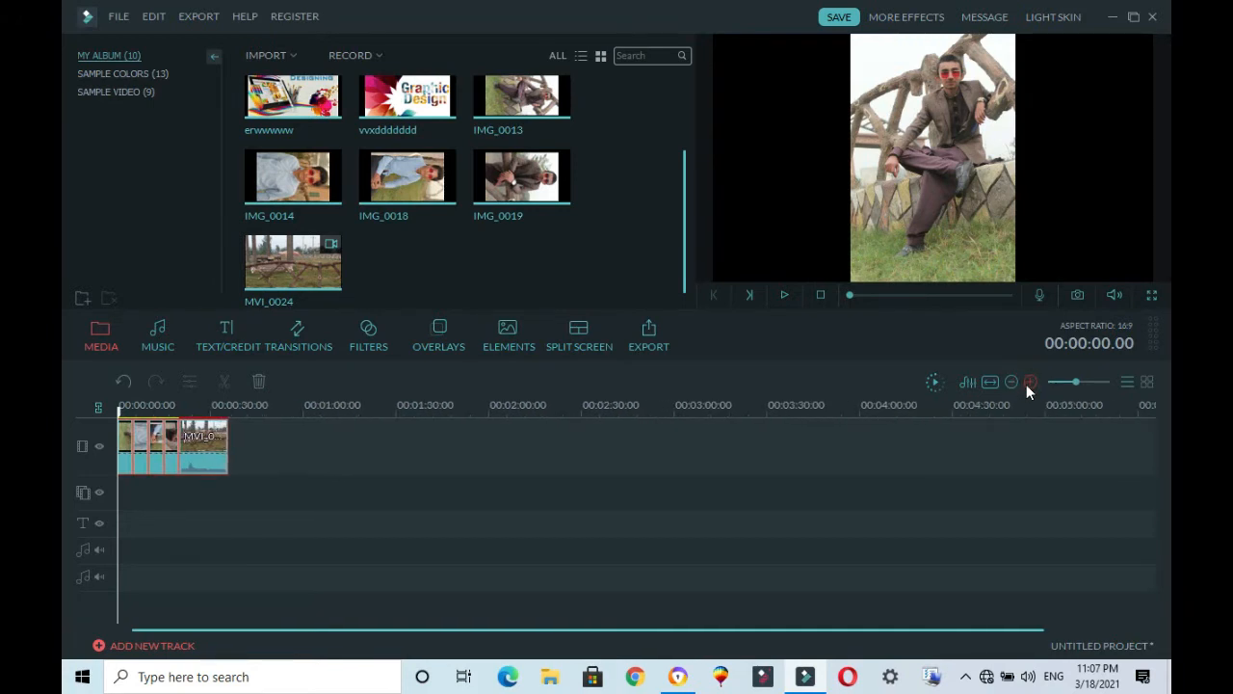
{"action": "left_click", "coordinate": [1026, 384]}
{"action": "left_click", "coordinate": [1026, 385]}
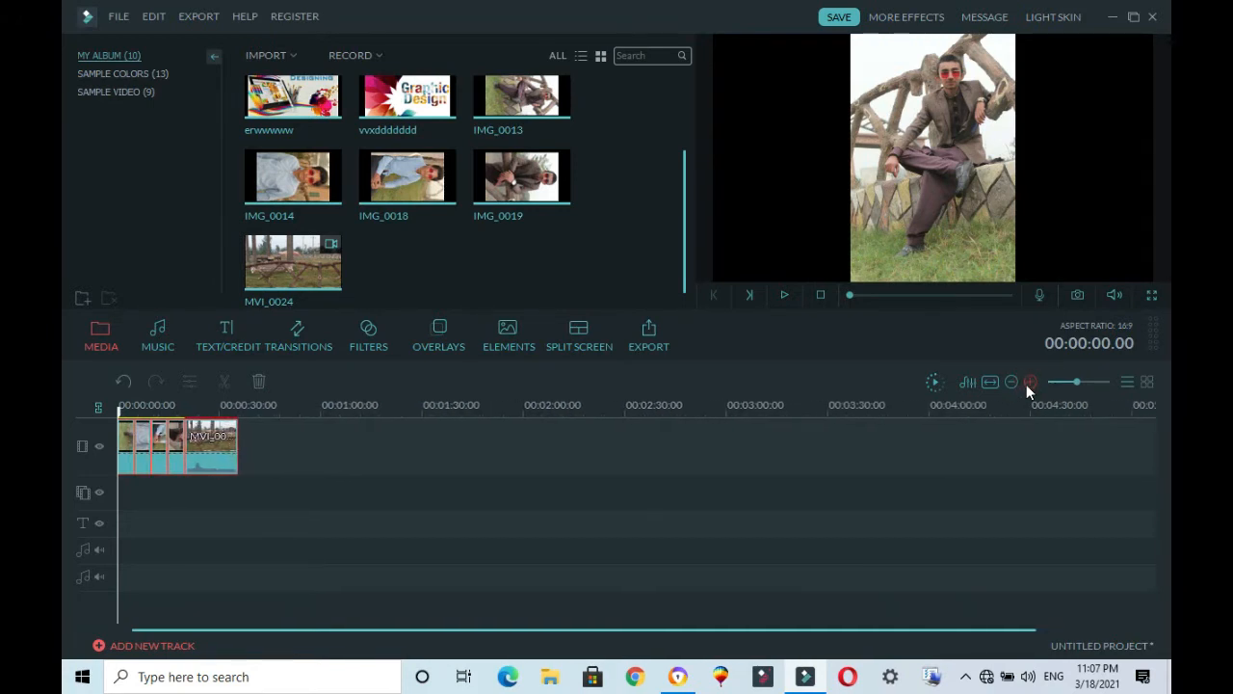
{"action": "left_click", "coordinate": [1028, 382]}
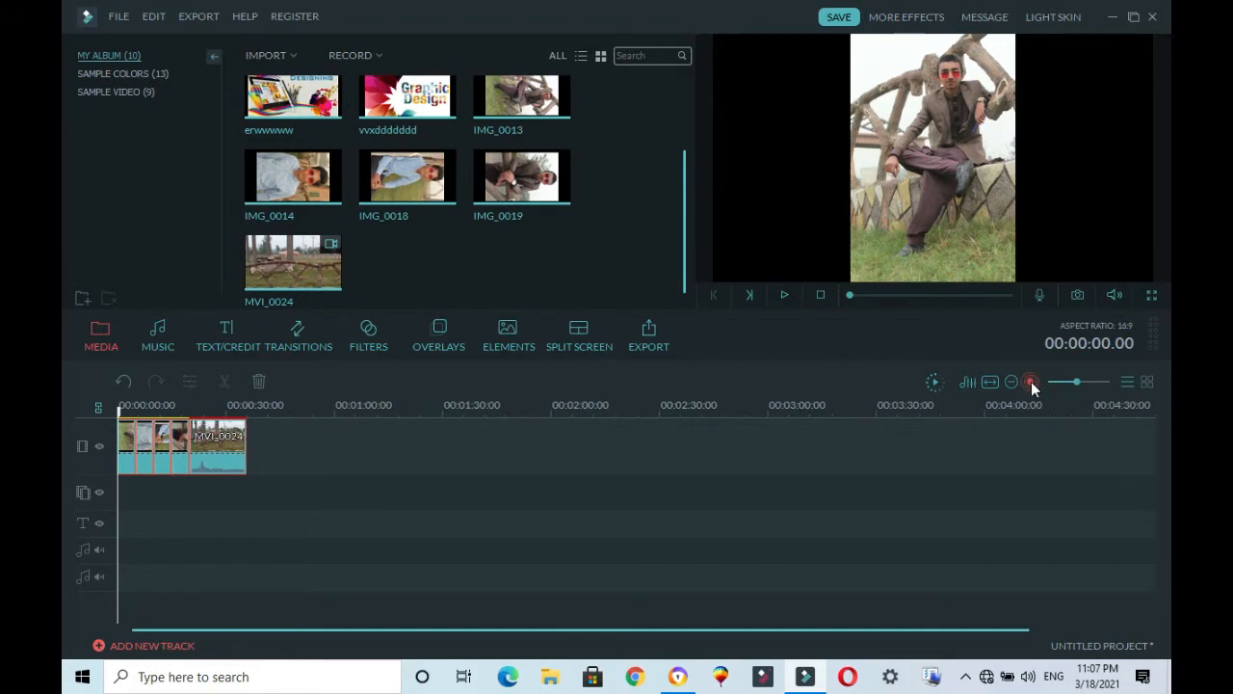
{"action": "left_click", "coordinate": [1031, 384]}
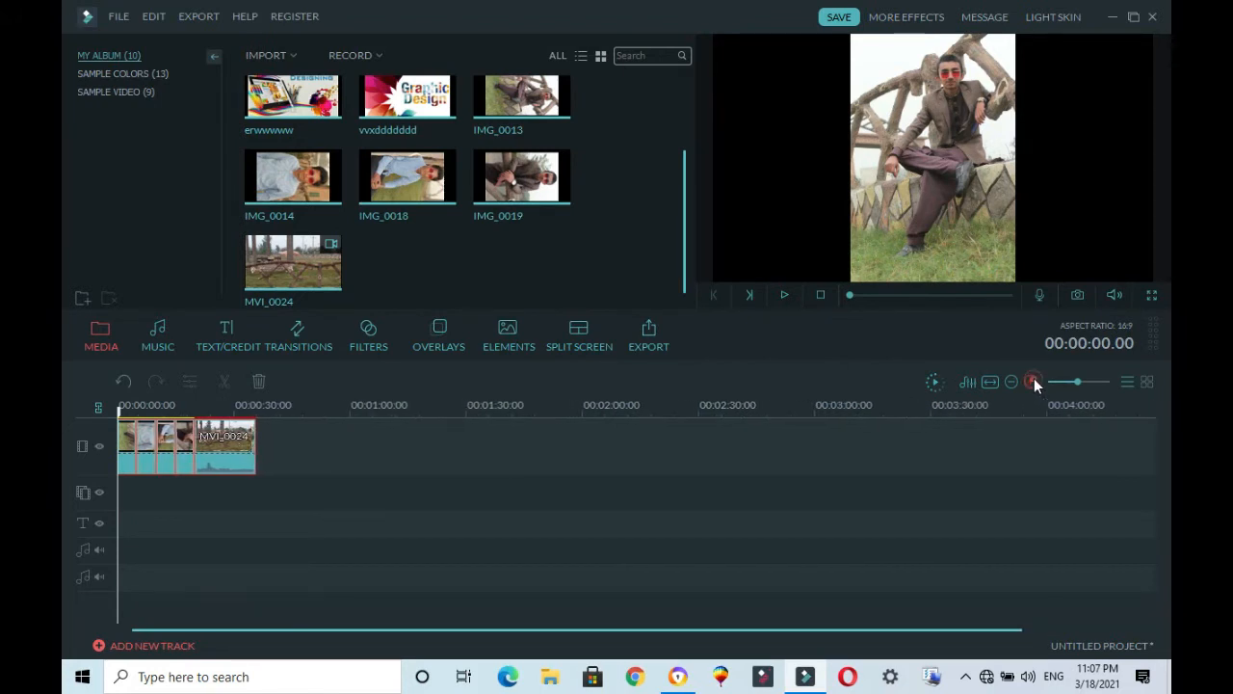
{"action": "left_click", "coordinate": [1033, 384]}
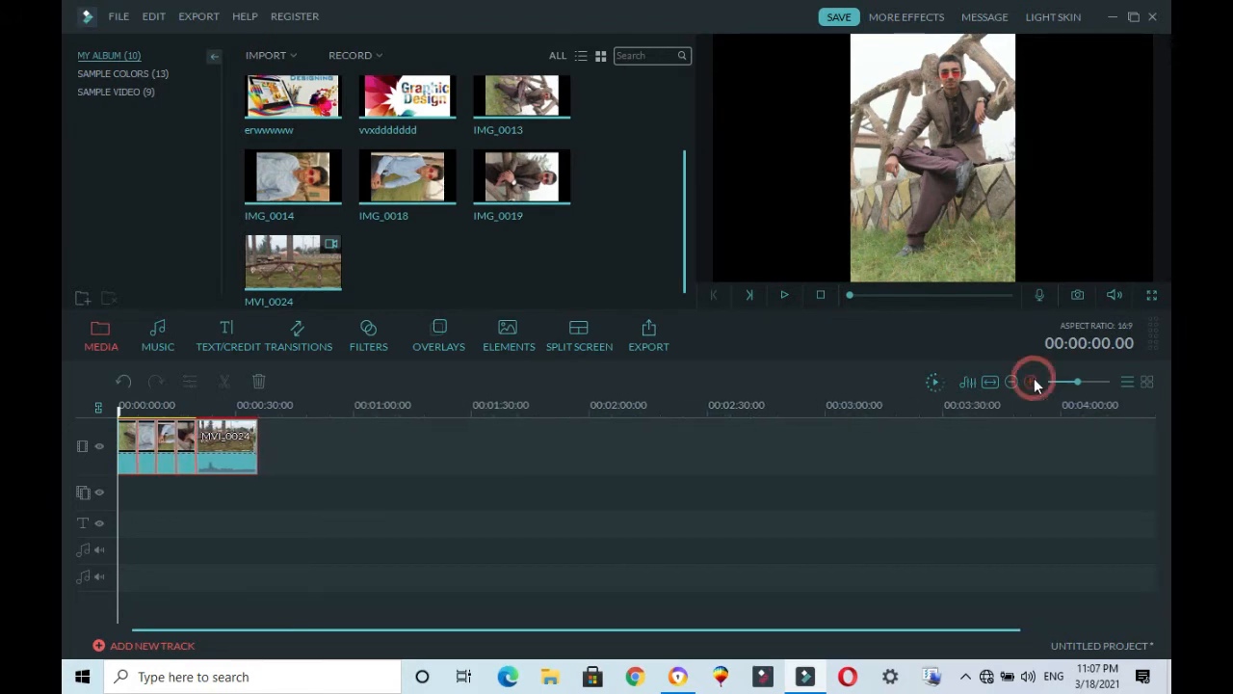
Step: Browse the title templates and add LowerThirds 20 to the text track at the start of the timeline
{"action": "left_click", "coordinate": [247, 334]}
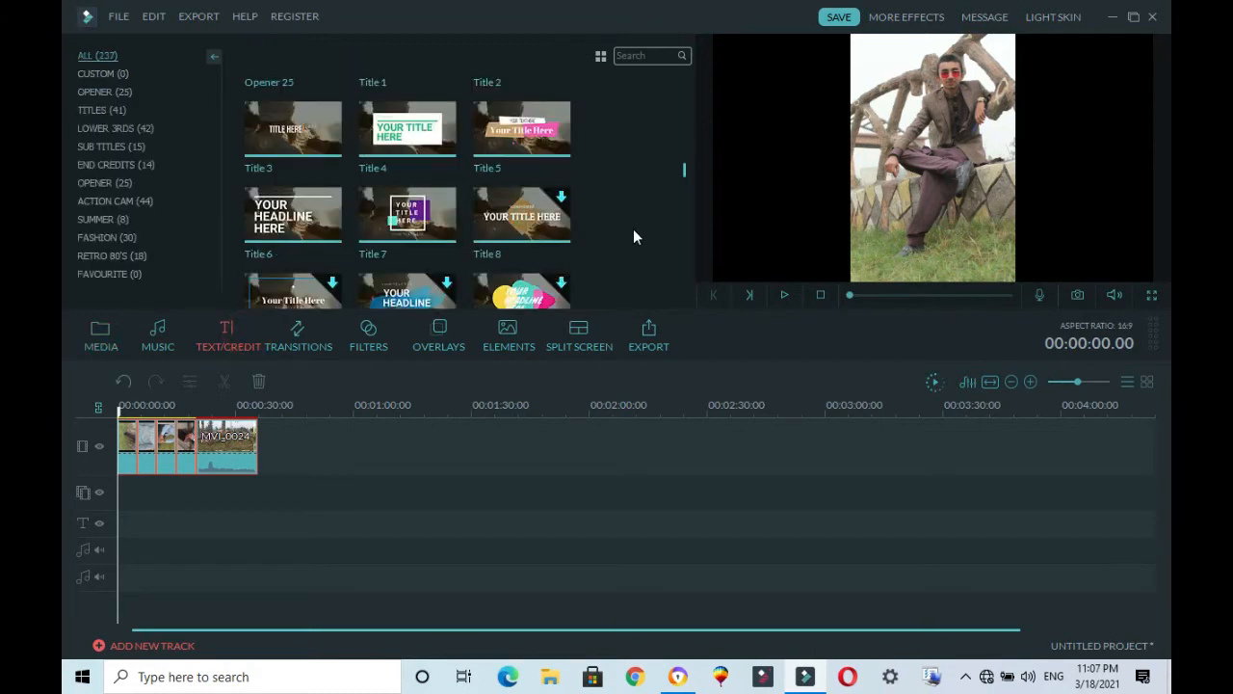
{"action": "scroll", "coordinate": [633, 229], "scroll_direction": "down", "scroll_amount": 8}
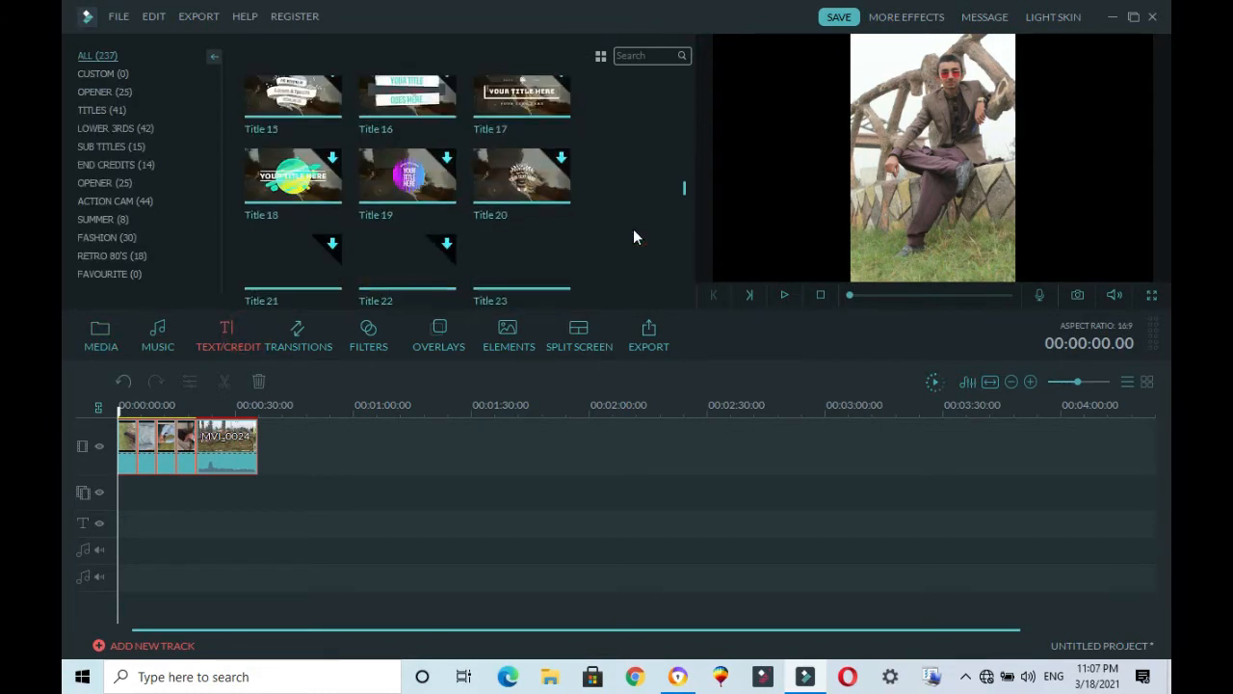
{"action": "scroll", "coordinate": [632, 231], "scroll_direction": "down", "scroll_amount": 7}
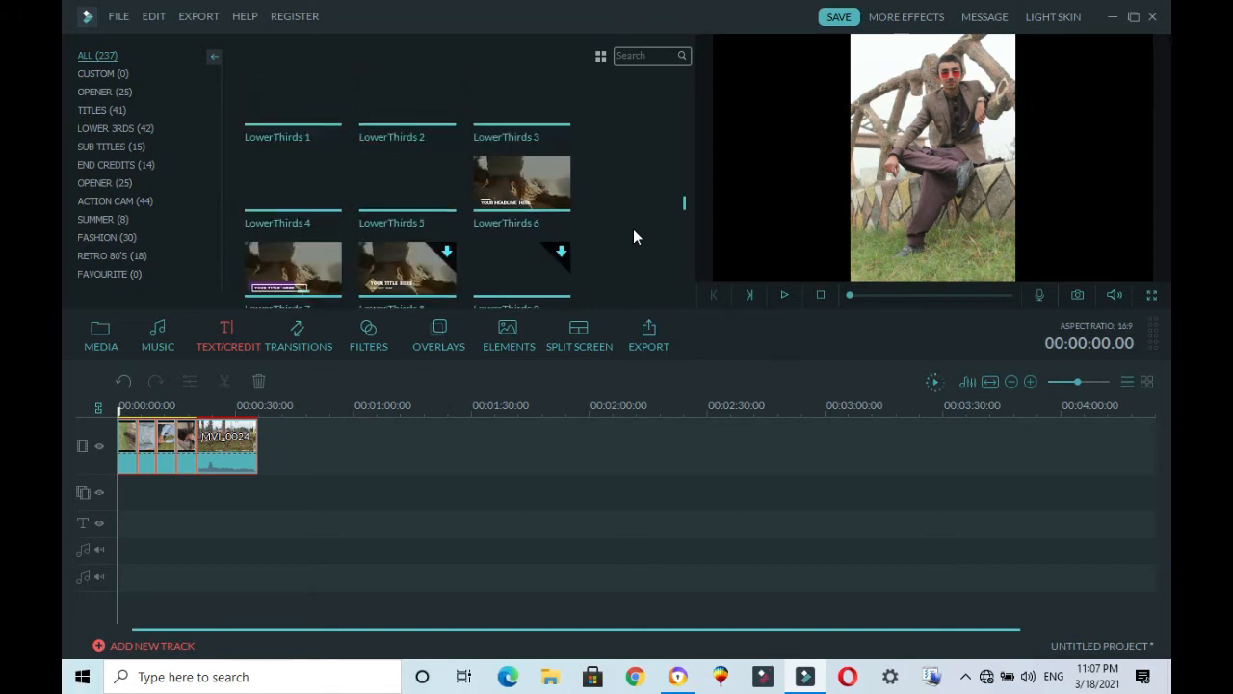
{"action": "scroll", "coordinate": [632, 236], "scroll_direction": "down", "scroll_amount": 6}
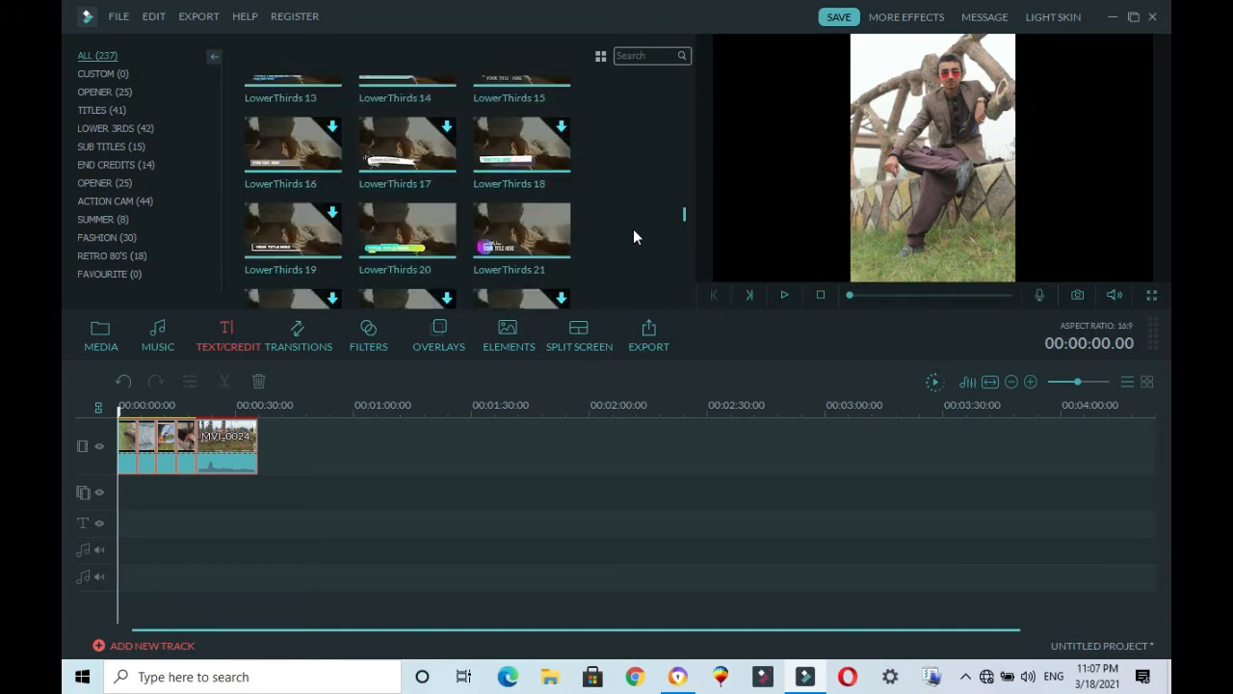
{"action": "scroll", "coordinate": [632, 236], "scroll_direction": "up", "scroll_amount": 3}
{"action": "left_click", "coordinate": [453, 253]}
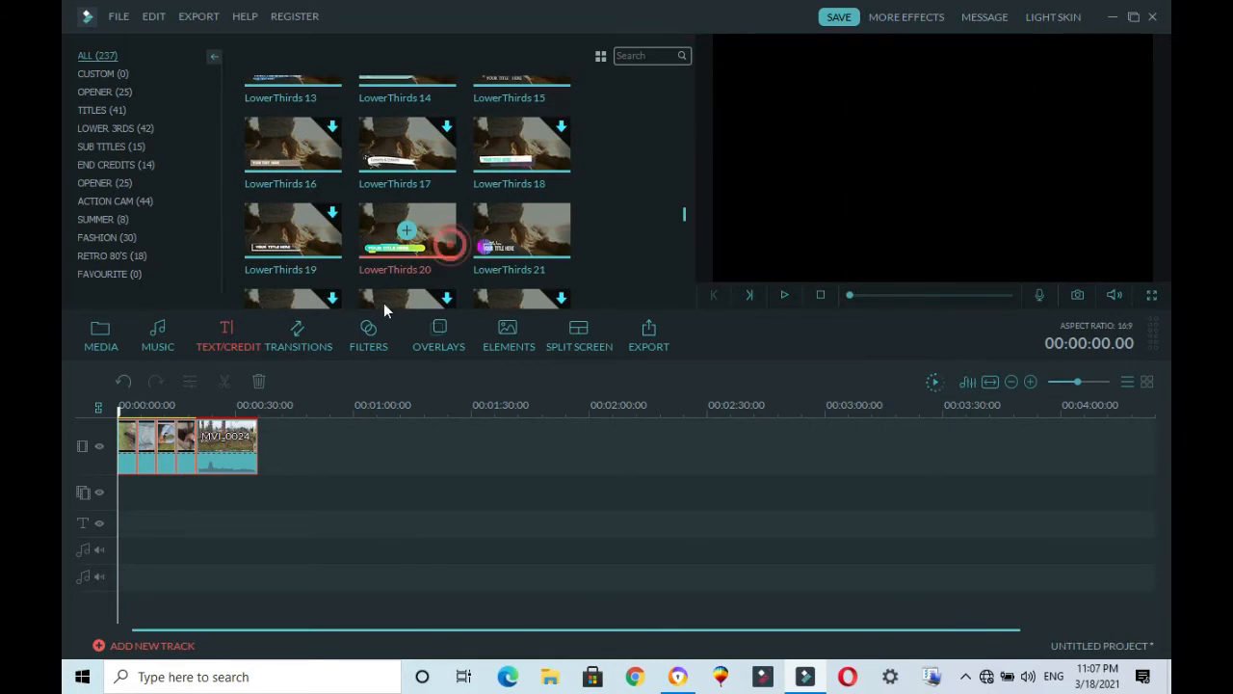
{"action": "left_click_drag", "start_coordinate": [221, 424], "coordinate": [128, 525]}
Step: Replace the placeholder text of the lower-third title with "Technical pappu"
{"action": "double_click", "coordinate": [126, 524]}
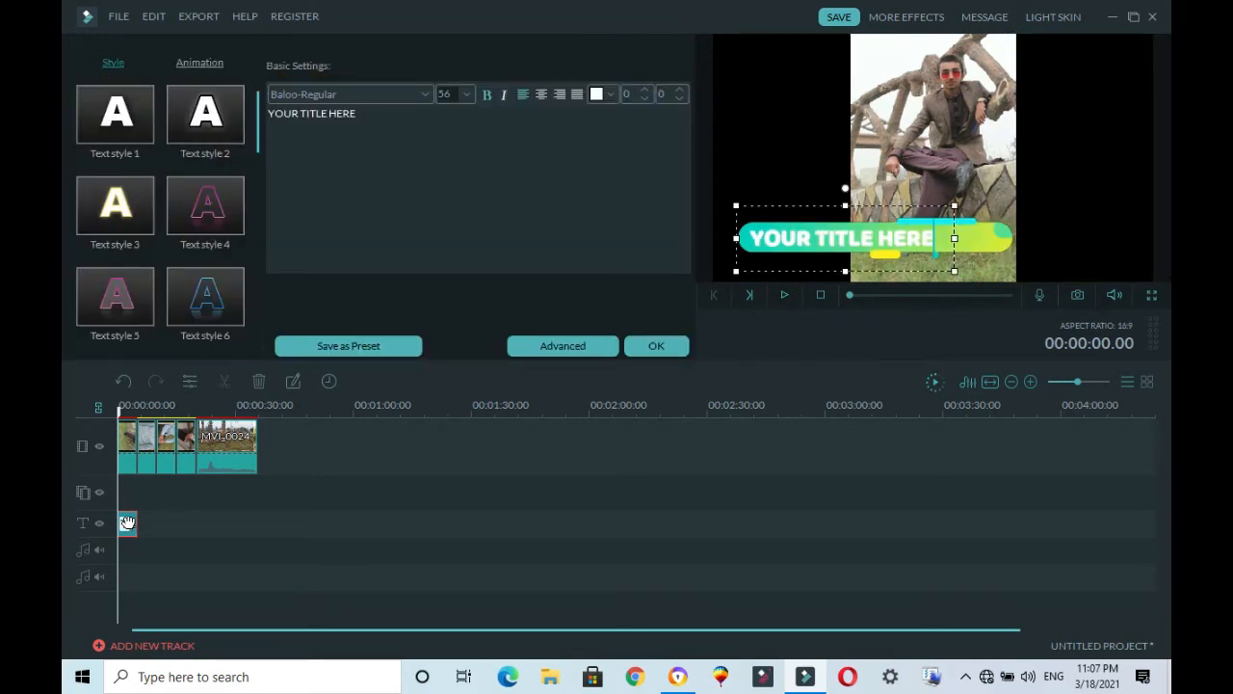
{"action": "key", "text": "BackSpace"}
{"action": "key", "text": "BackSpace"}
{"action": "key", "text": "BackSpace"}
{"action": "key", "text": "BackSpace"}
{"action": "key", "text": "BackSpace"}
{"action": "key", "text": "BackSpace"}
{"action": "key", "text": "BackSpace"}
{"action": "key", "text": "BackSpace"}
{"action": "key", "text": "BackSpace"}
{"action": "key", "text": "BackSpace"}
{"action": "key", "text": "BackSpace"}
{"action": "key", "text": "BackSpace"}
{"action": "key", "text": "BackSpace"}
{"action": "key", "text": "BackSpace"}
{"action": "key", "text": "BackSpace"}
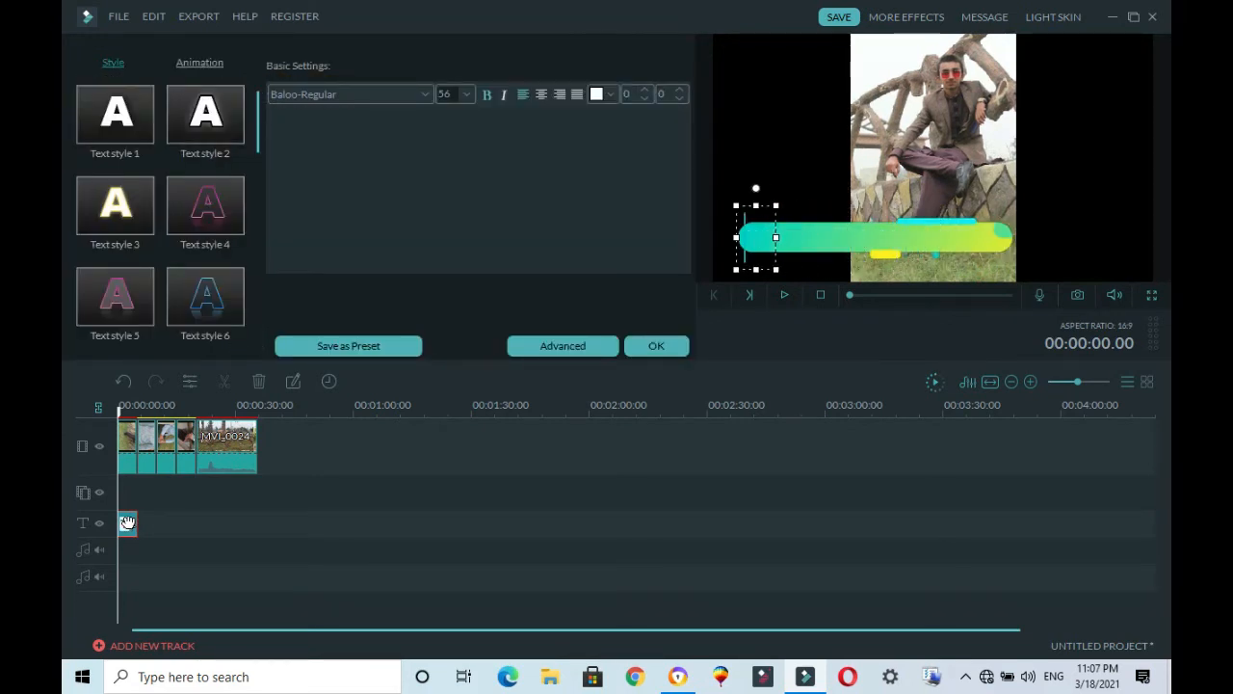
{"action": "type", "text": "Tech"}
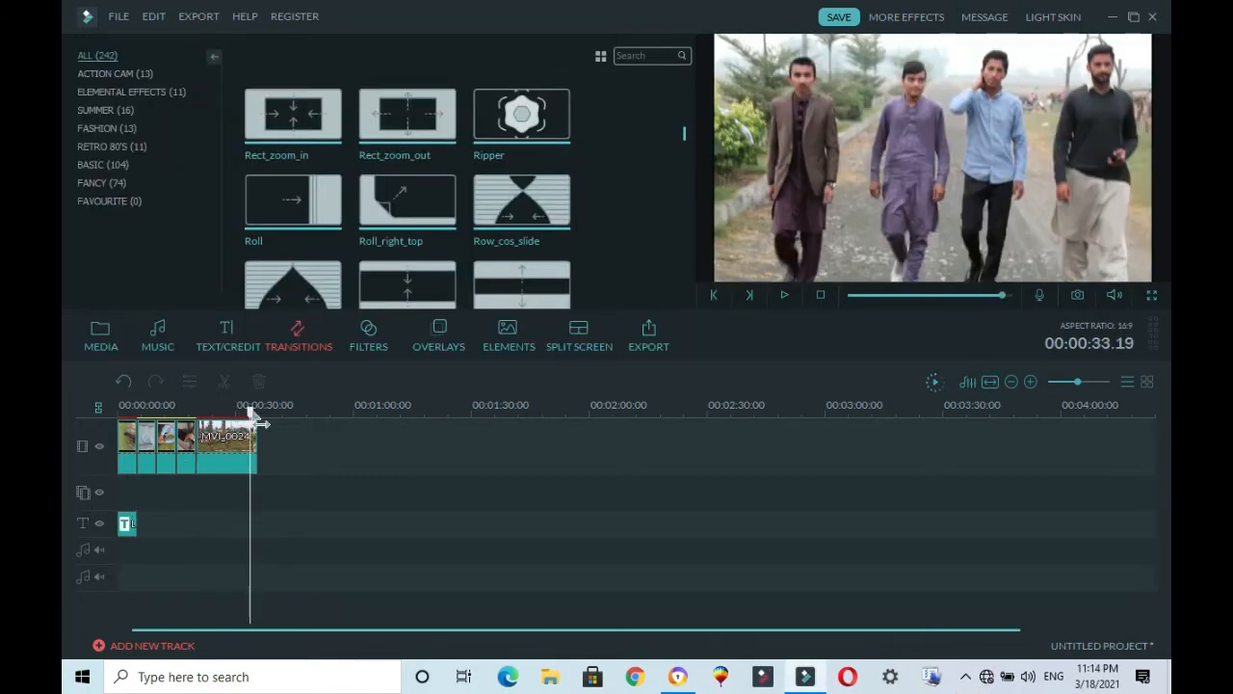
Step: Reopen the title at the timeline start, try Text styles 10 and 6, and apply Text style 8 with italics
{"action": "left_click_drag", "start_coordinate": [250, 416], "coordinate": [130, 511]}
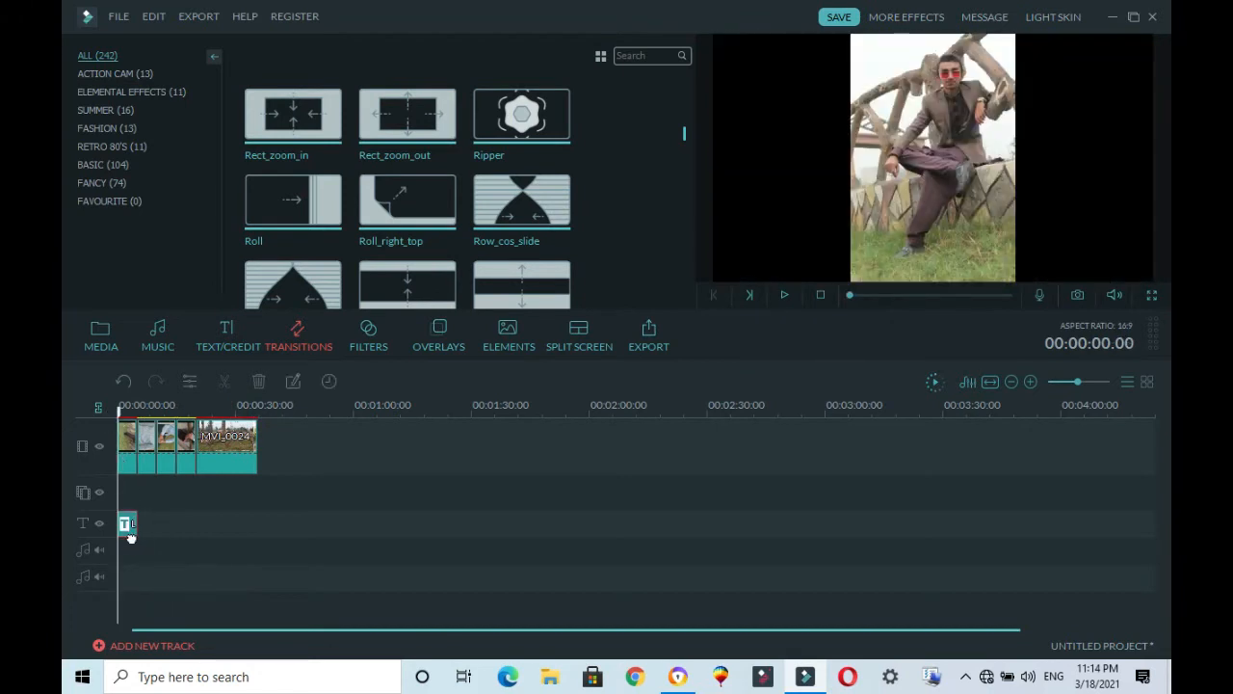
{"action": "double_click", "coordinate": [128, 523]}
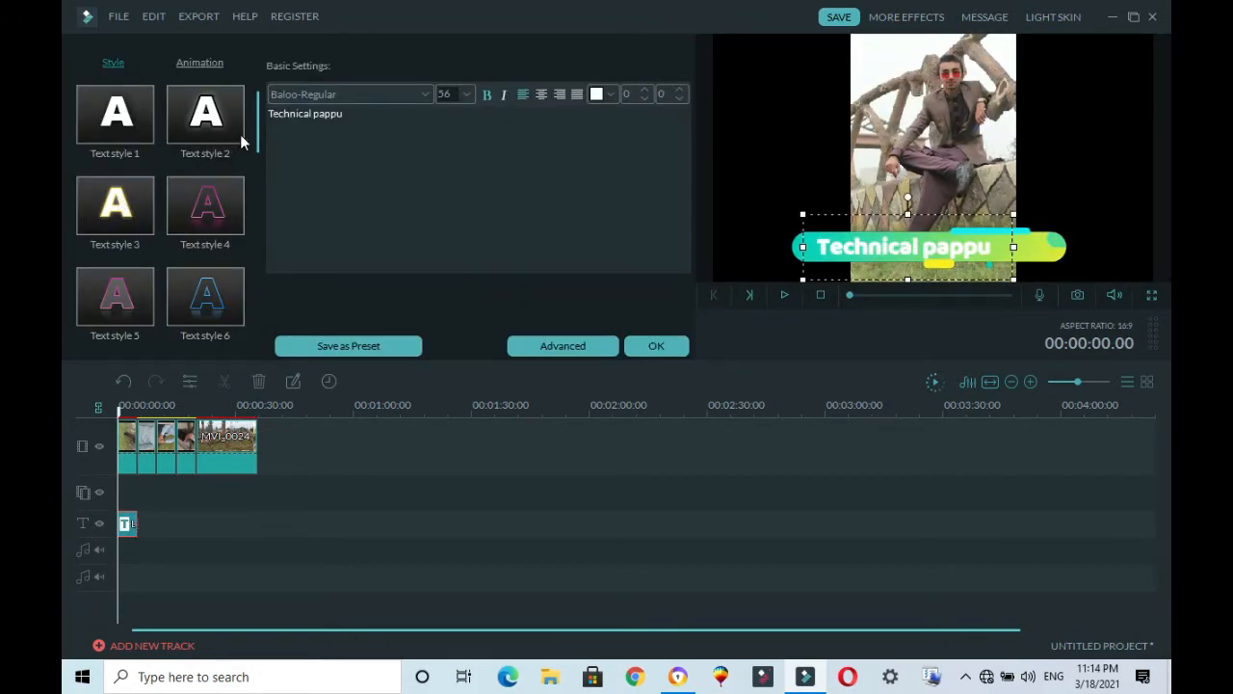
{"action": "left_click_drag", "start_coordinate": [255, 141], "coordinate": [256, 198]}
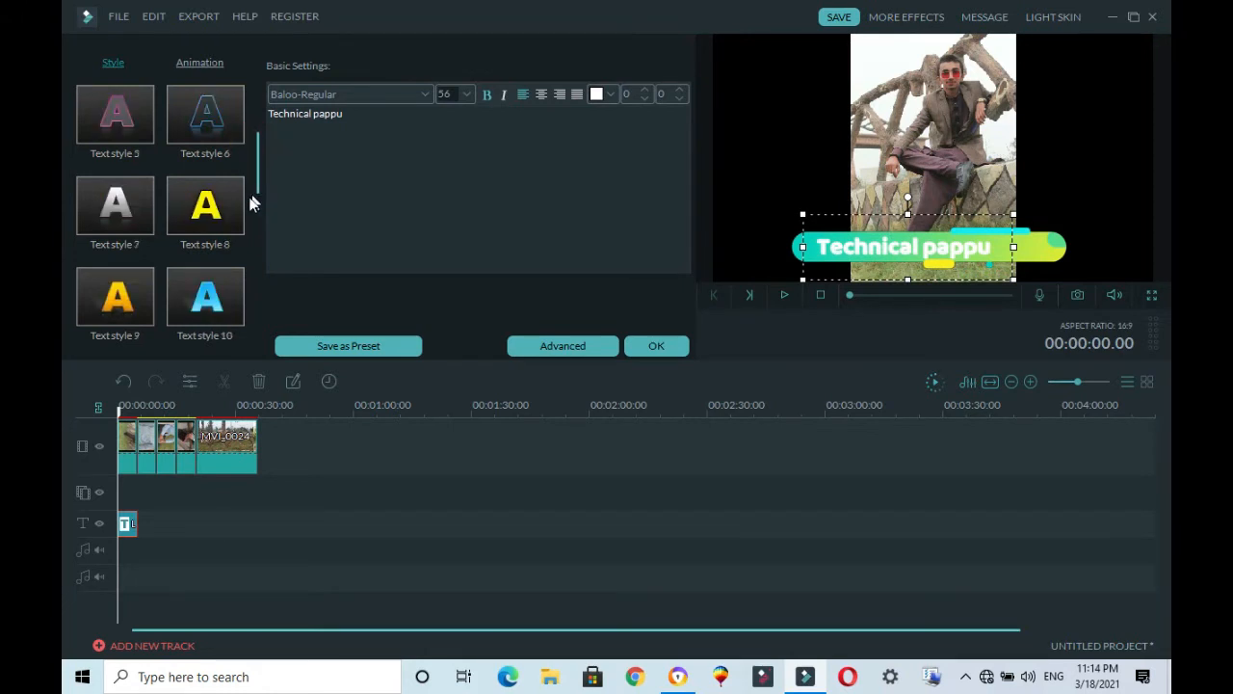
{"action": "double_click", "coordinate": [216, 216]}
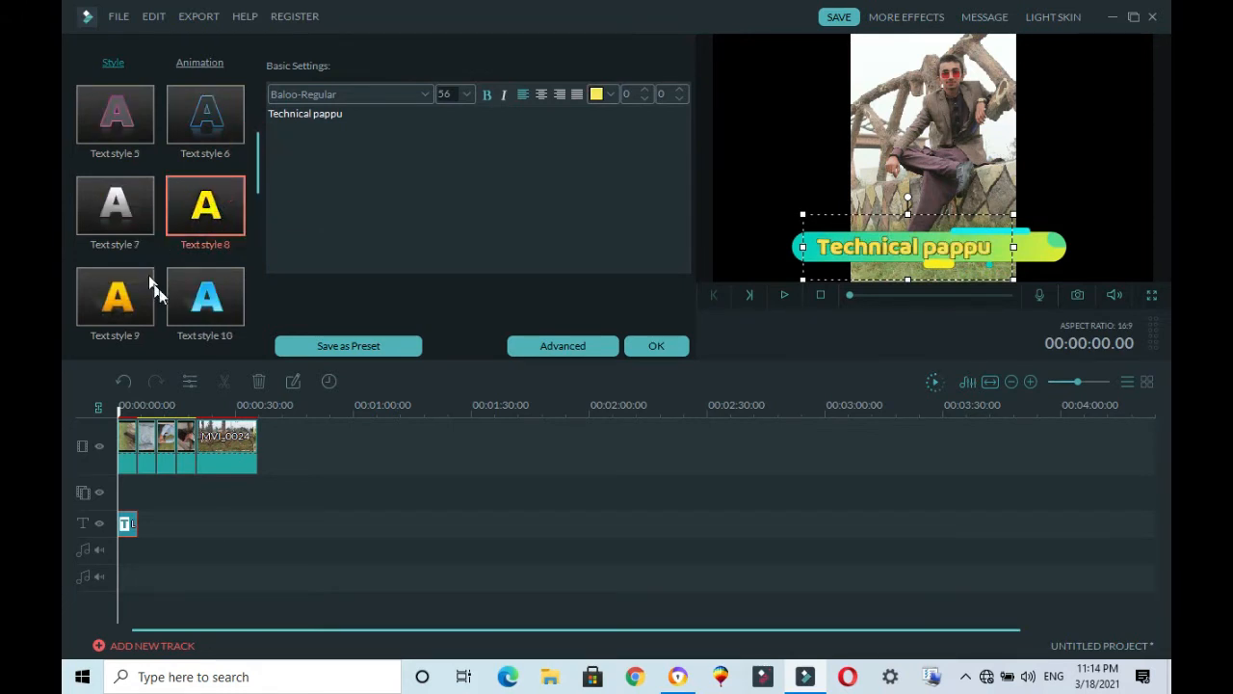
{"action": "left_click", "coordinate": [189, 301]}
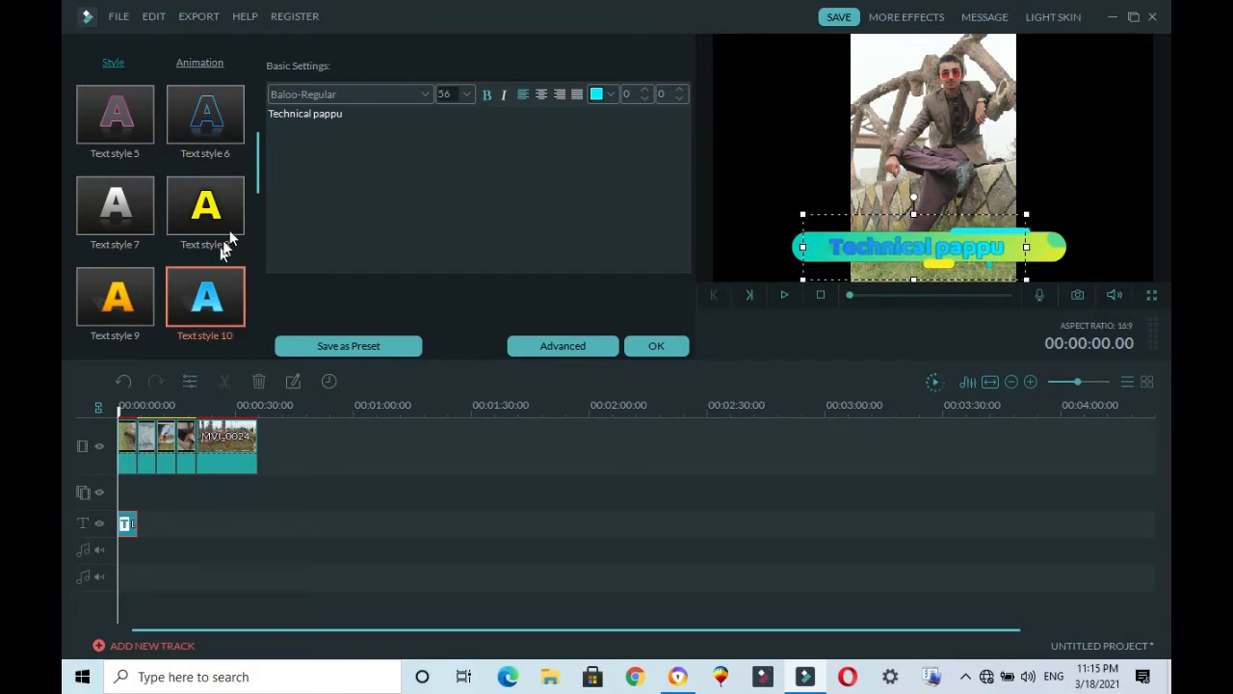
{"action": "left_click", "coordinate": [224, 131]}
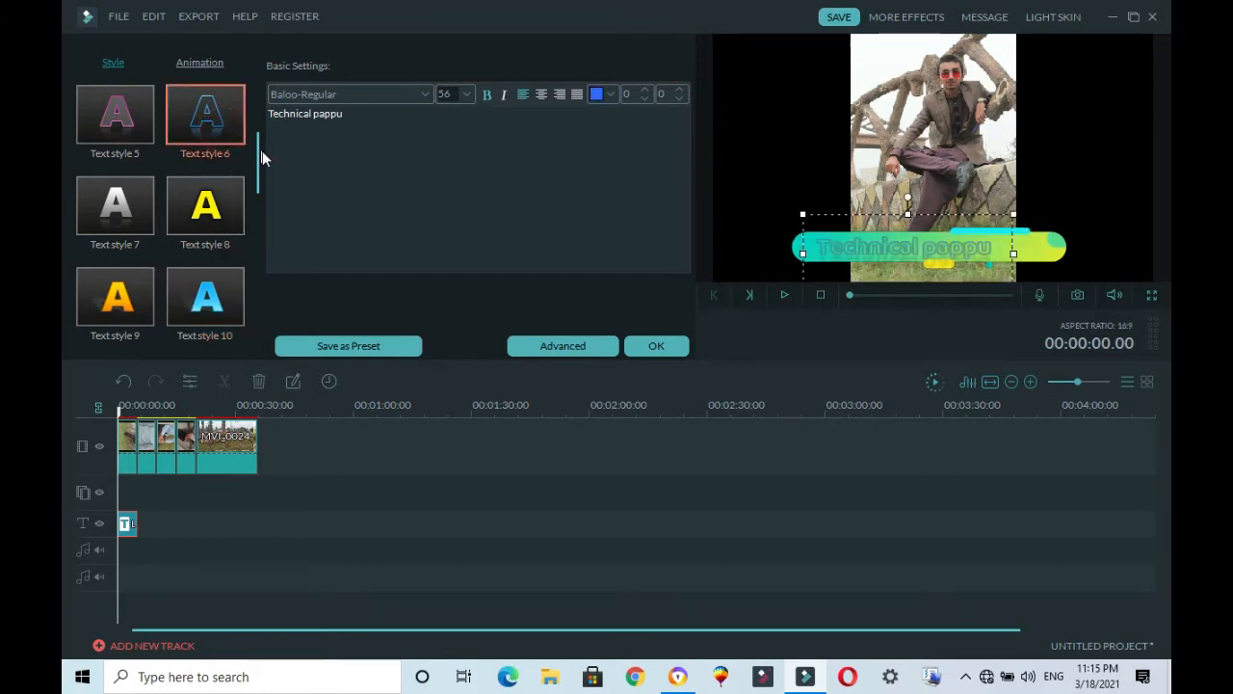
{"action": "left_click", "coordinate": [215, 207]}
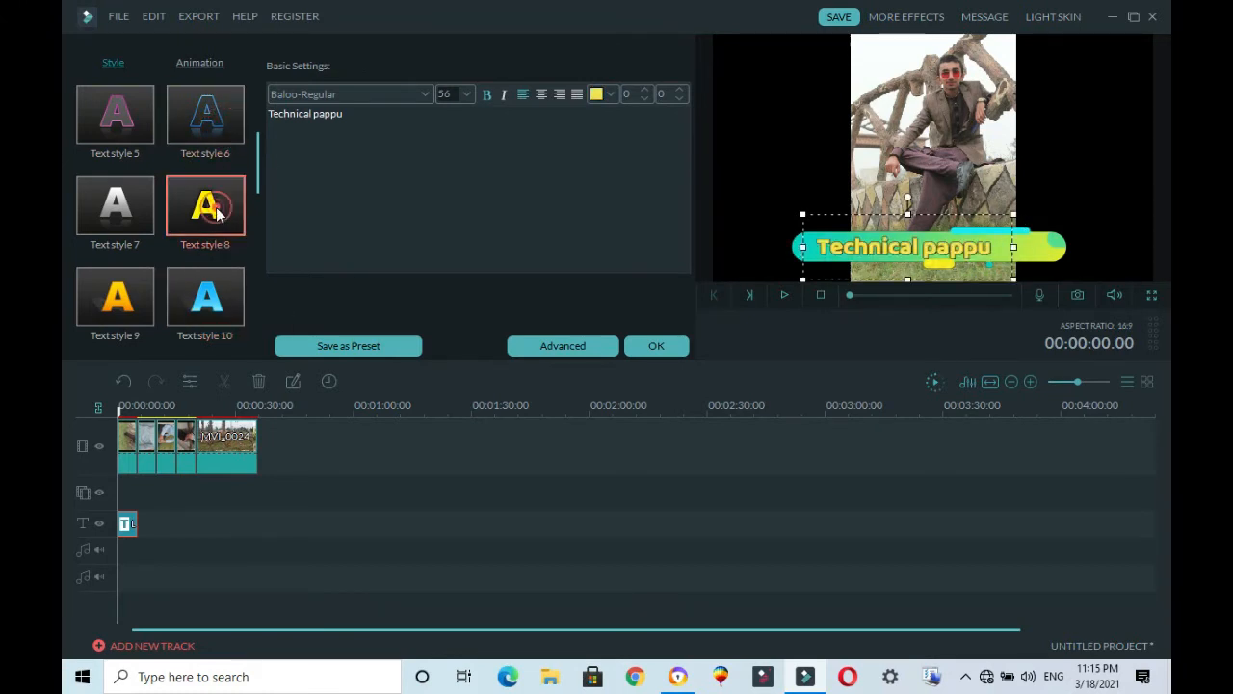
{"action": "left_click", "coordinate": [504, 96]}
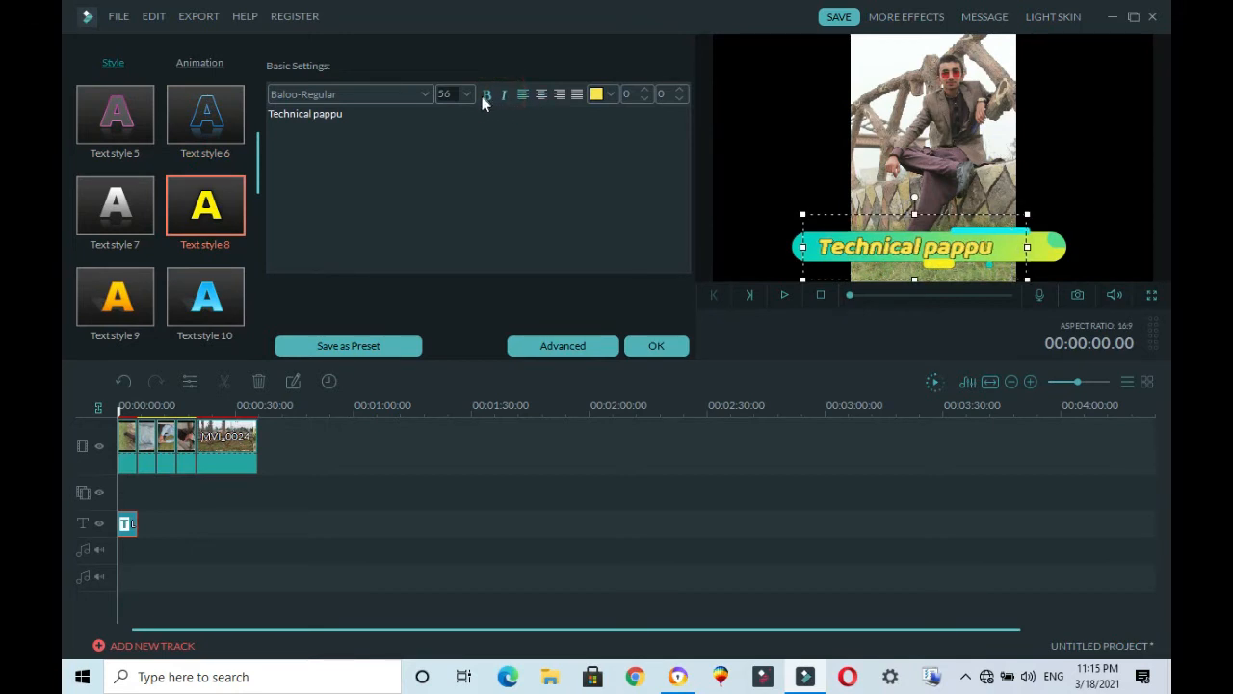
Step: Confirm the lower-third title edits and apply random transitions to all clips on the video track
{"action": "left_click", "coordinate": [482, 96]}
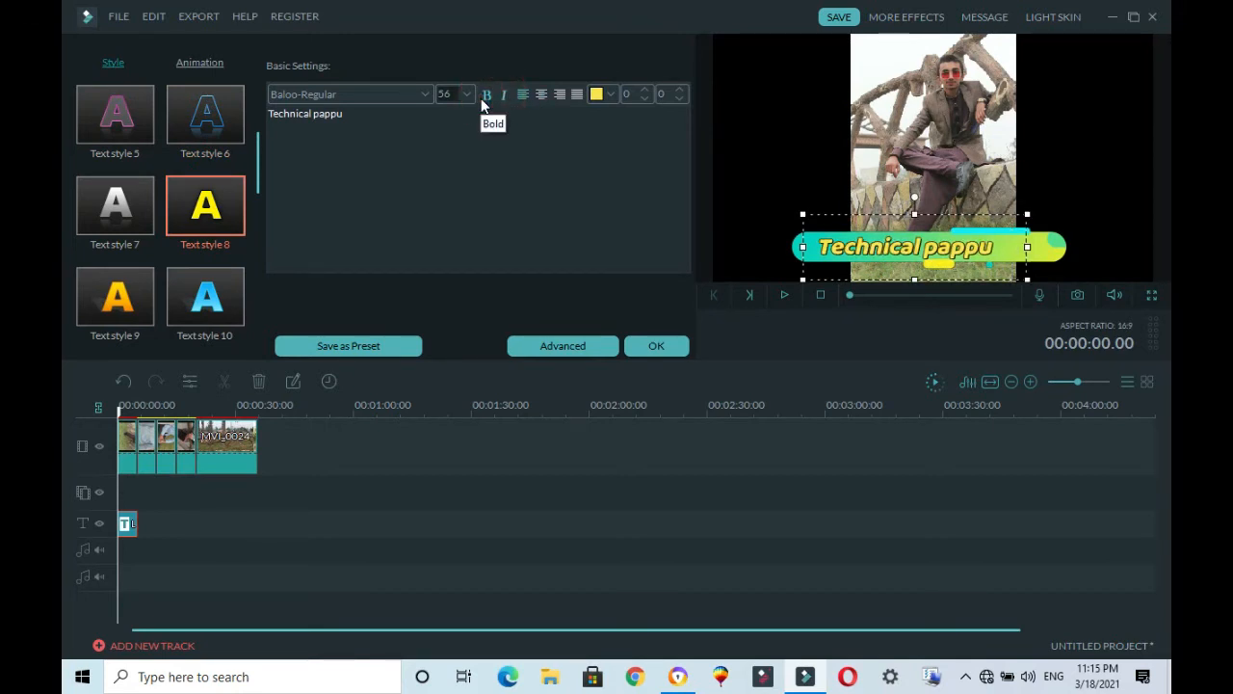
{"action": "left_click", "coordinate": [645, 347]}
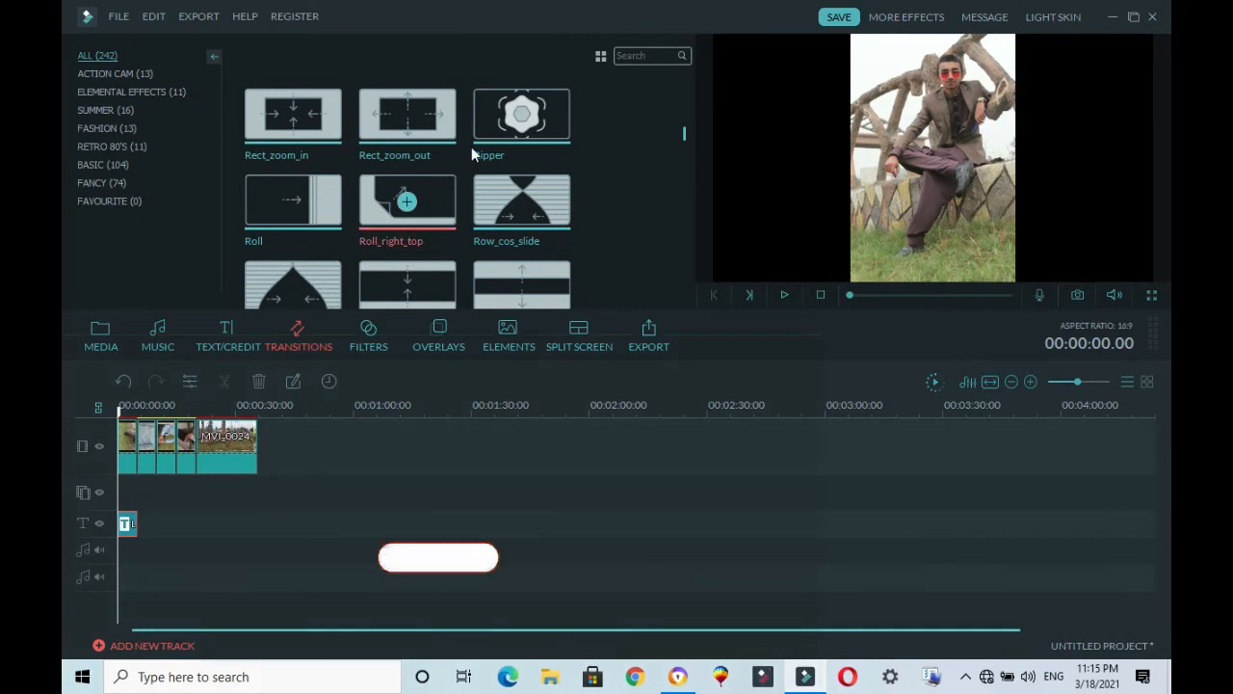
{"action": "right_click", "coordinate": [497, 225]}
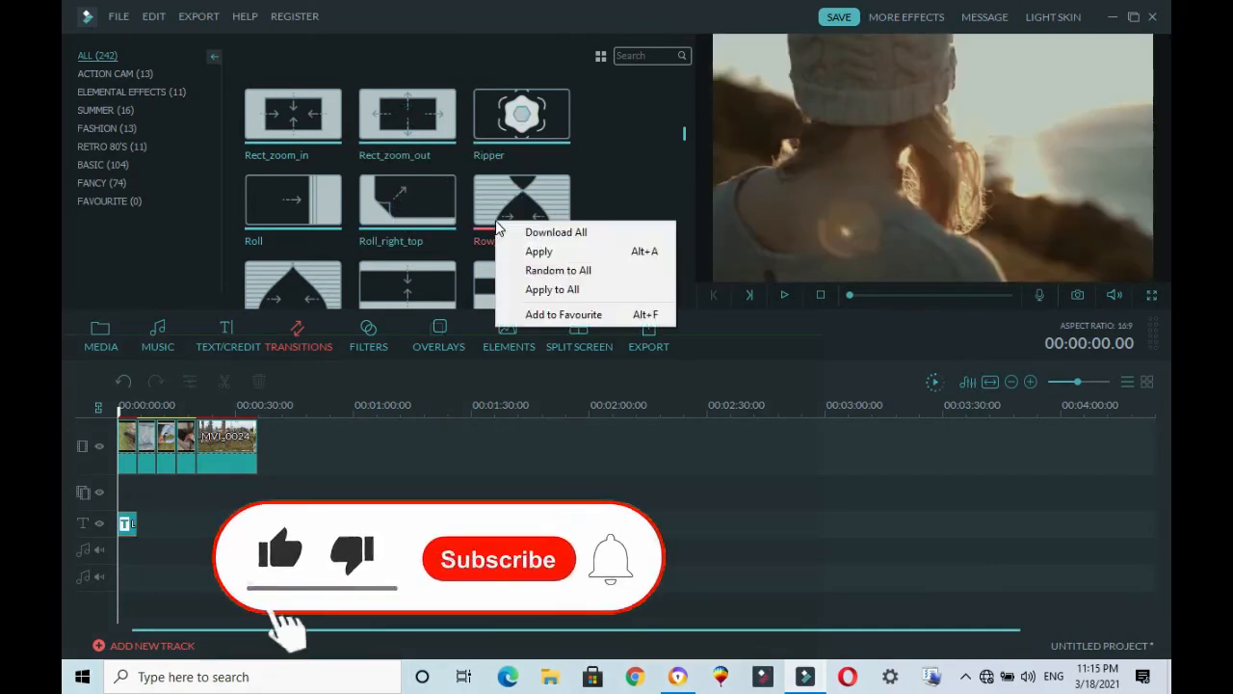
{"action": "left_click", "coordinate": [536, 270]}
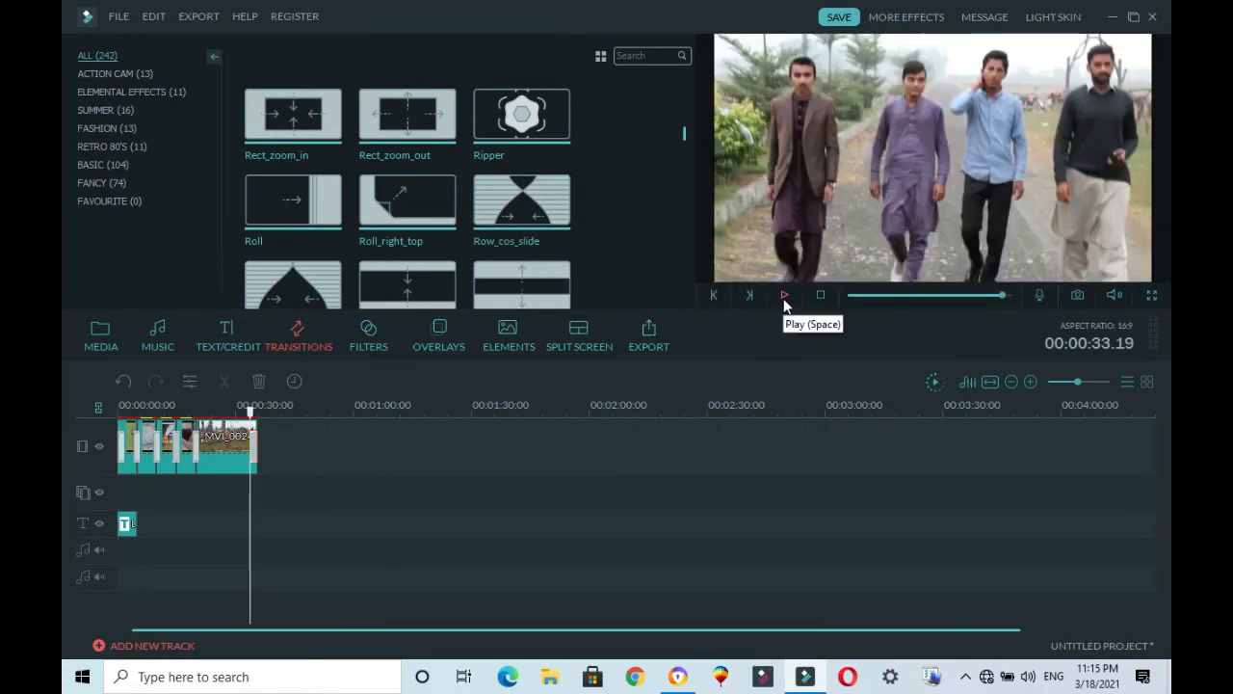
Step: Play back parts of the timeline from near the start through the video clip to review the transitions
{"action": "left_click", "coordinate": [871, 295]}
{"action": "left_click", "coordinate": [783, 296]}
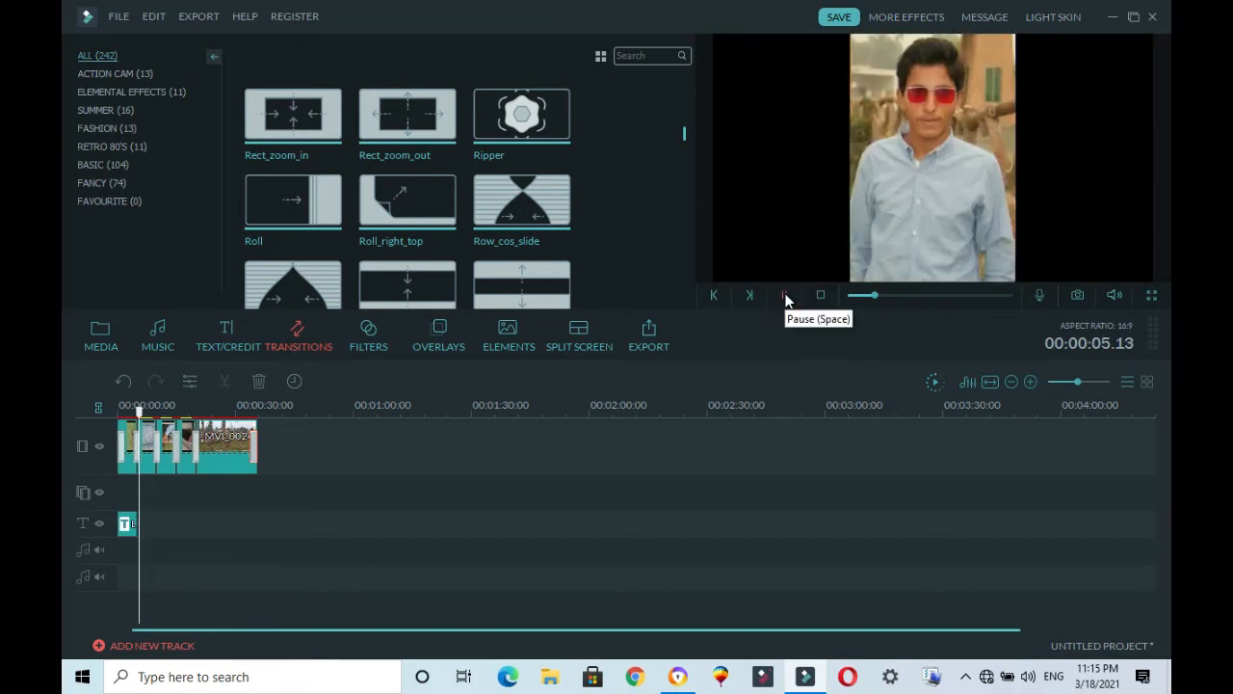
{"action": "left_click", "coordinate": [785, 298]}
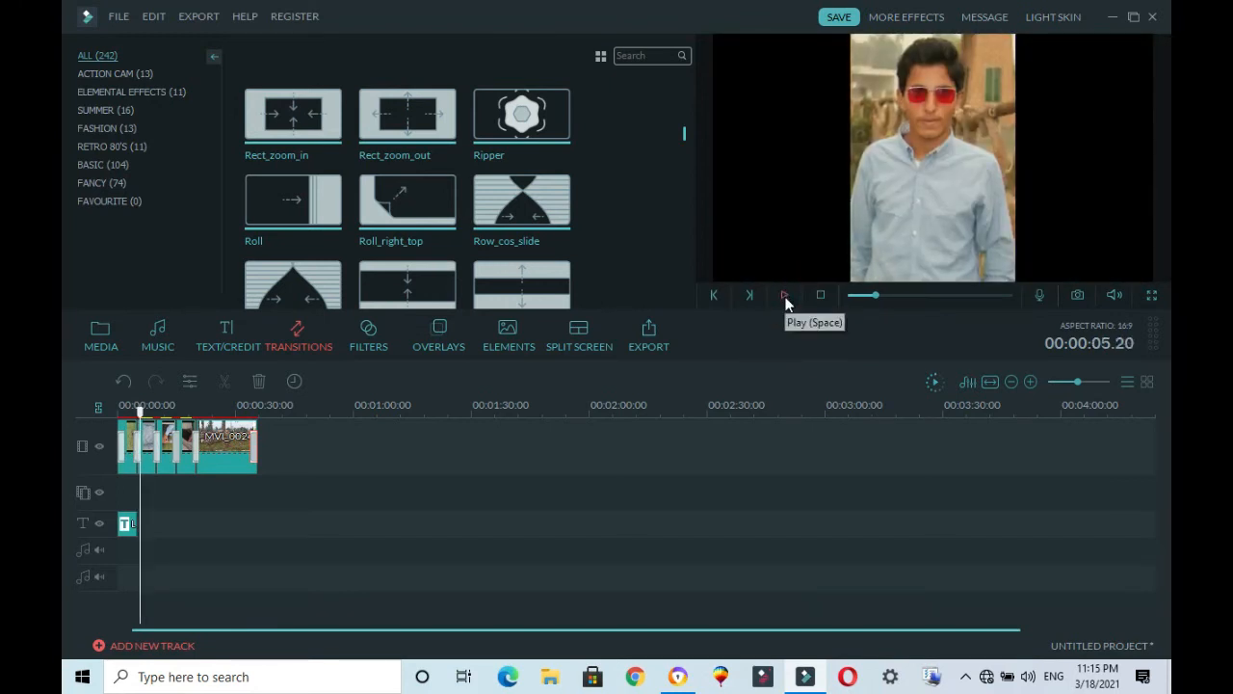
{"action": "left_click", "coordinate": [785, 298]}
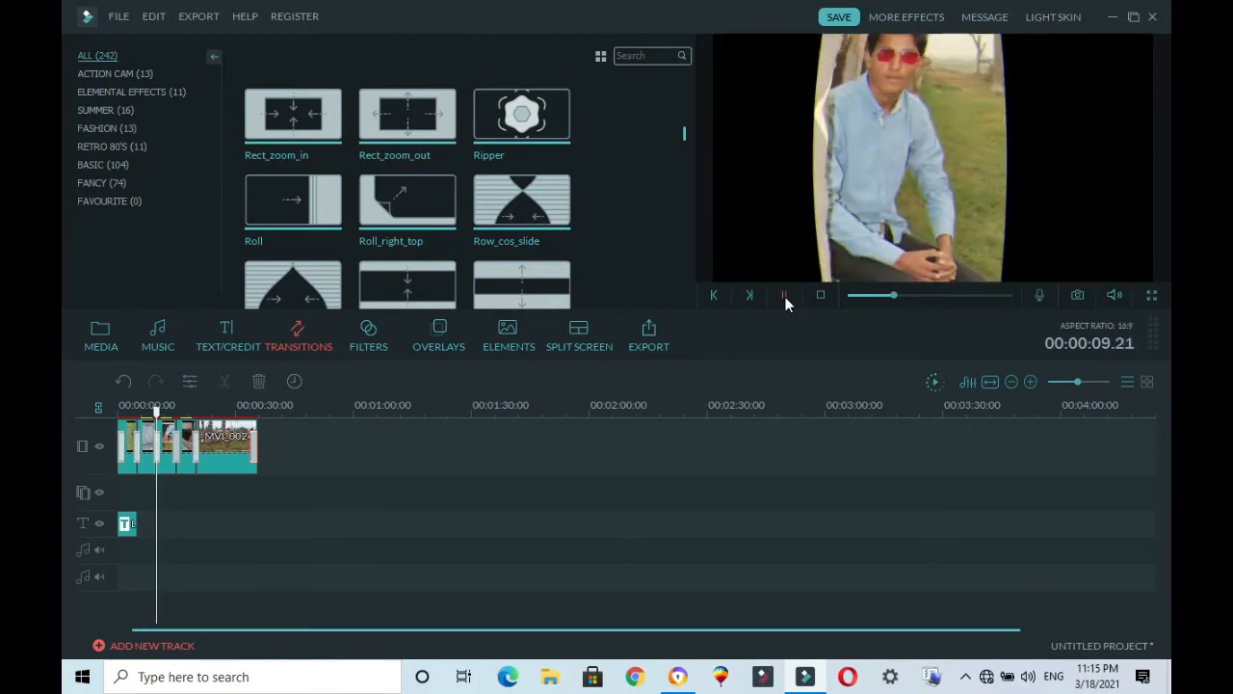
{"action": "left_click", "coordinate": [934, 295]}
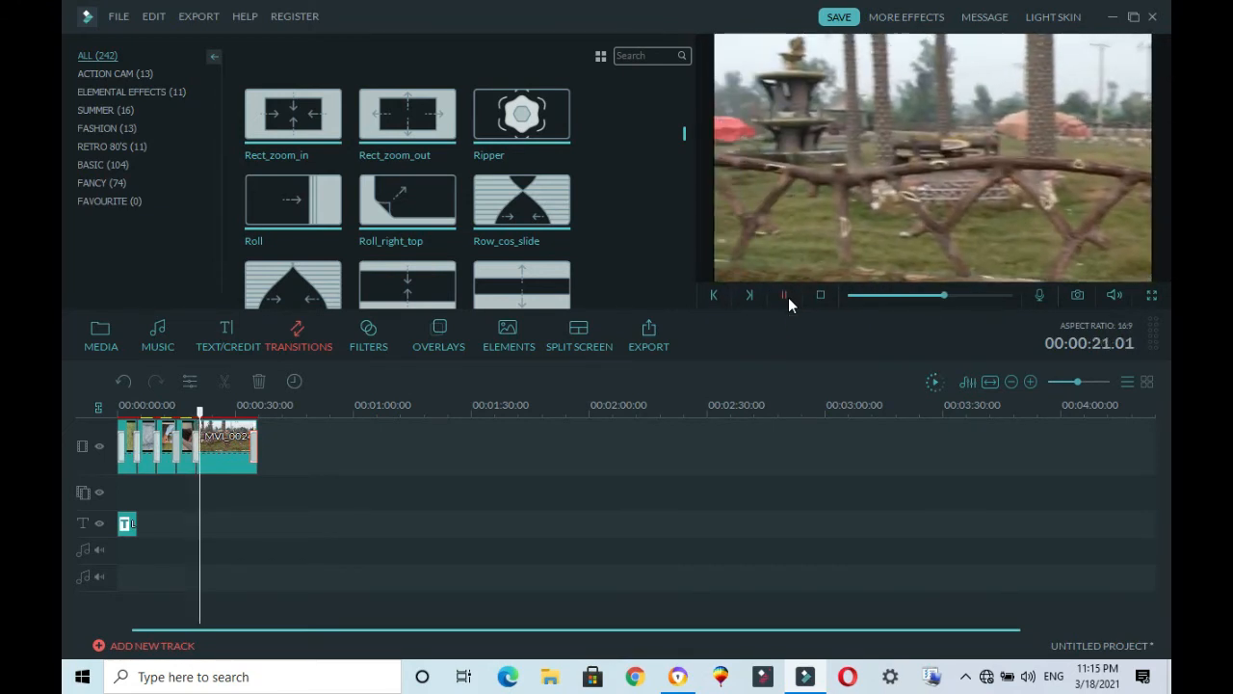
{"action": "left_click", "coordinate": [970, 294]}
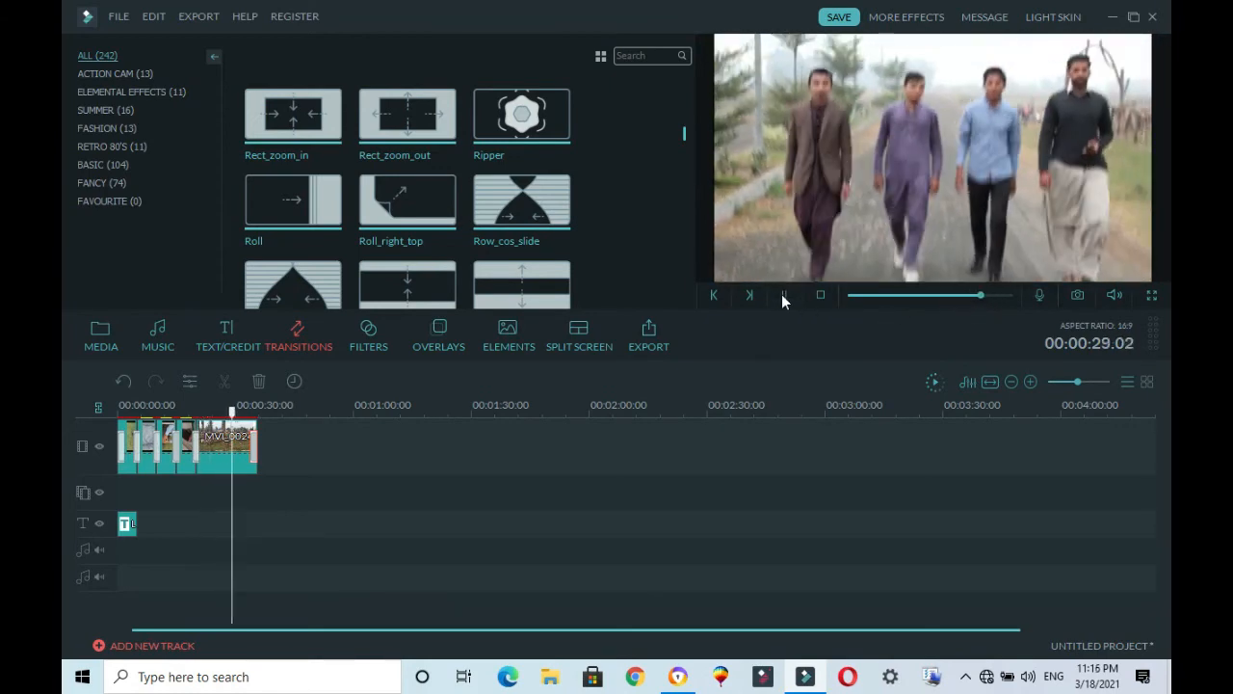
{"action": "left_click", "coordinate": [785, 296]}
{"action": "right_click", "coordinate": [231, 437]}
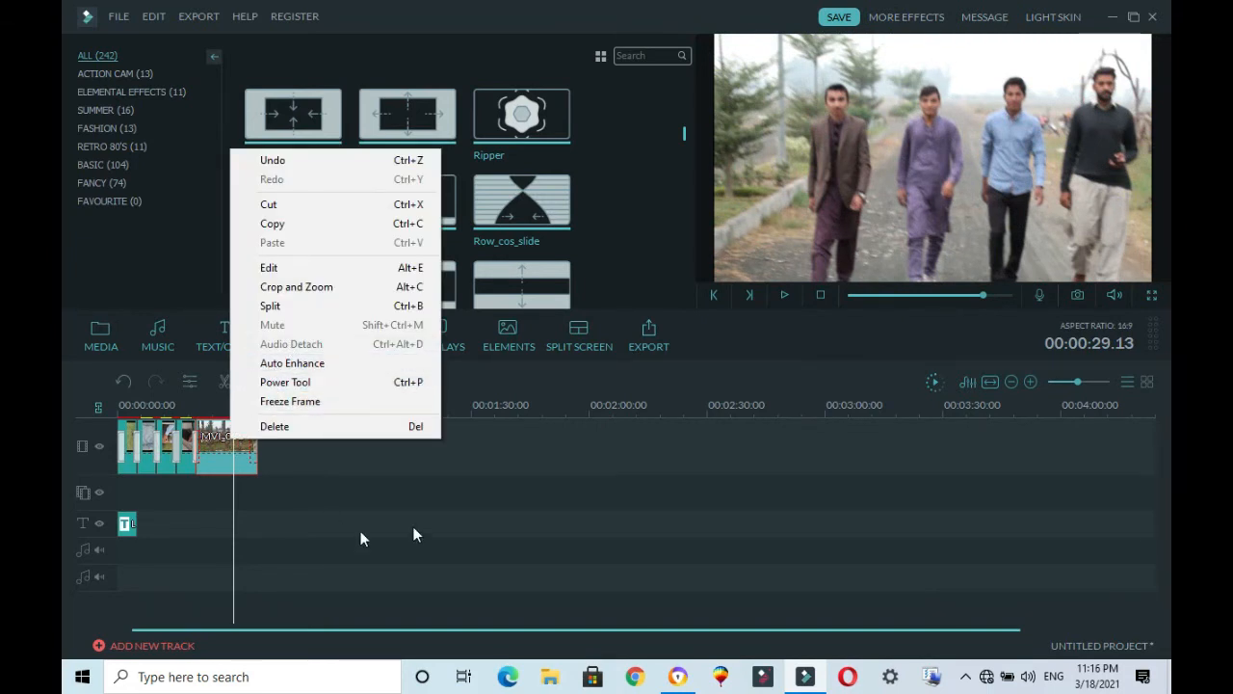
{"action": "left_click", "coordinate": [339, 472]}
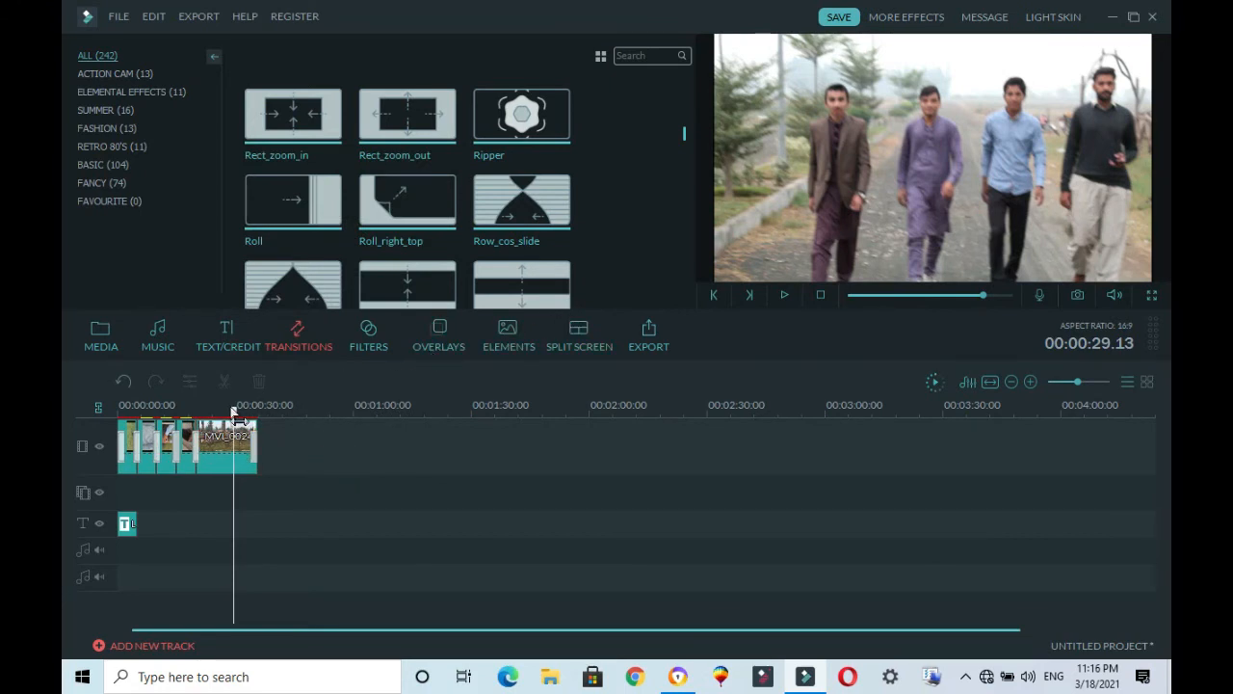
Step: Apply the WS_OLD_PHOTO filter where the last photo meets the MVI_0024 video and preview it
{"action": "left_click_drag", "start_coordinate": [238, 412], "coordinate": [197, 412]}
{"action": "left_click", "coordinate": [364, 337]}
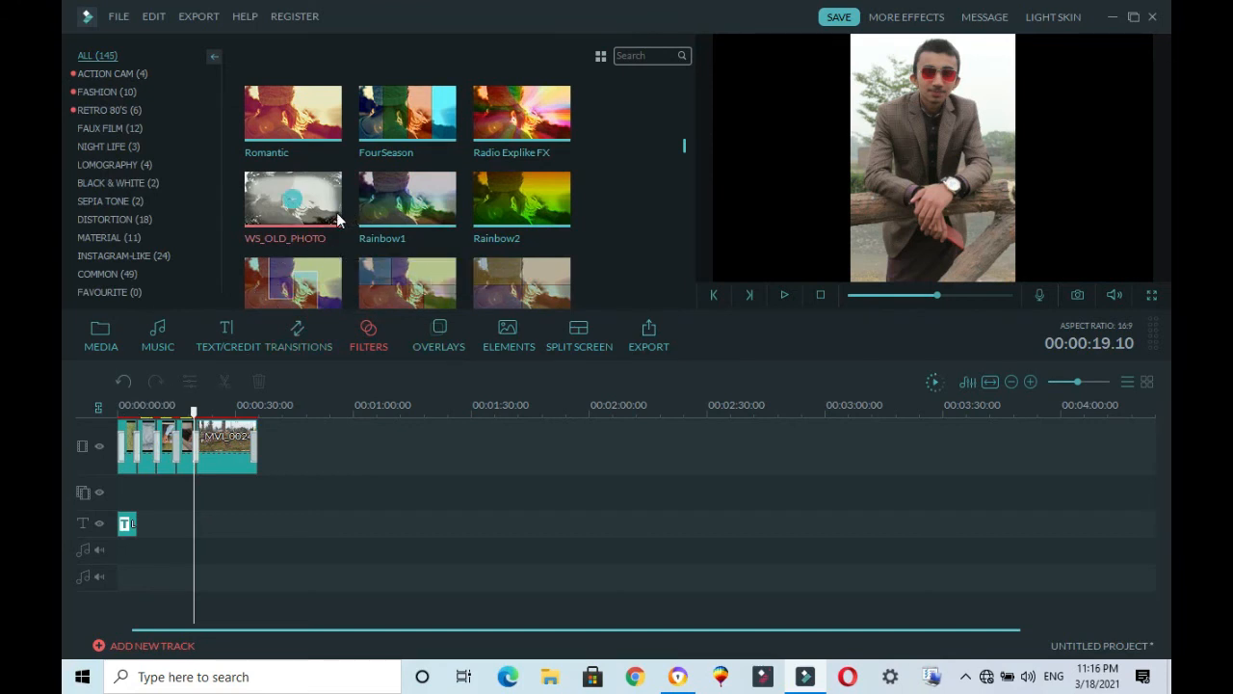
{"action": "right_click", "coordinate": [336, 212]}
{"action": "left_click", "coordinate": [353, 243]}
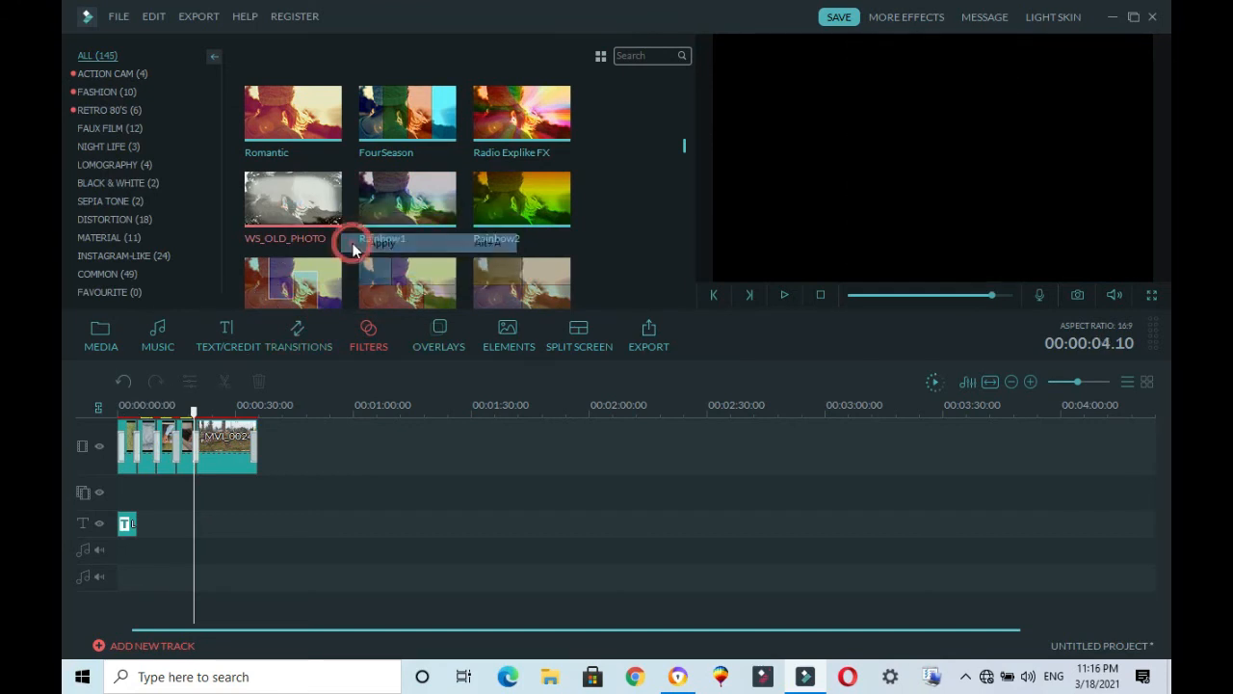
{"action": "left_click", "coordinate": [784, 299]}
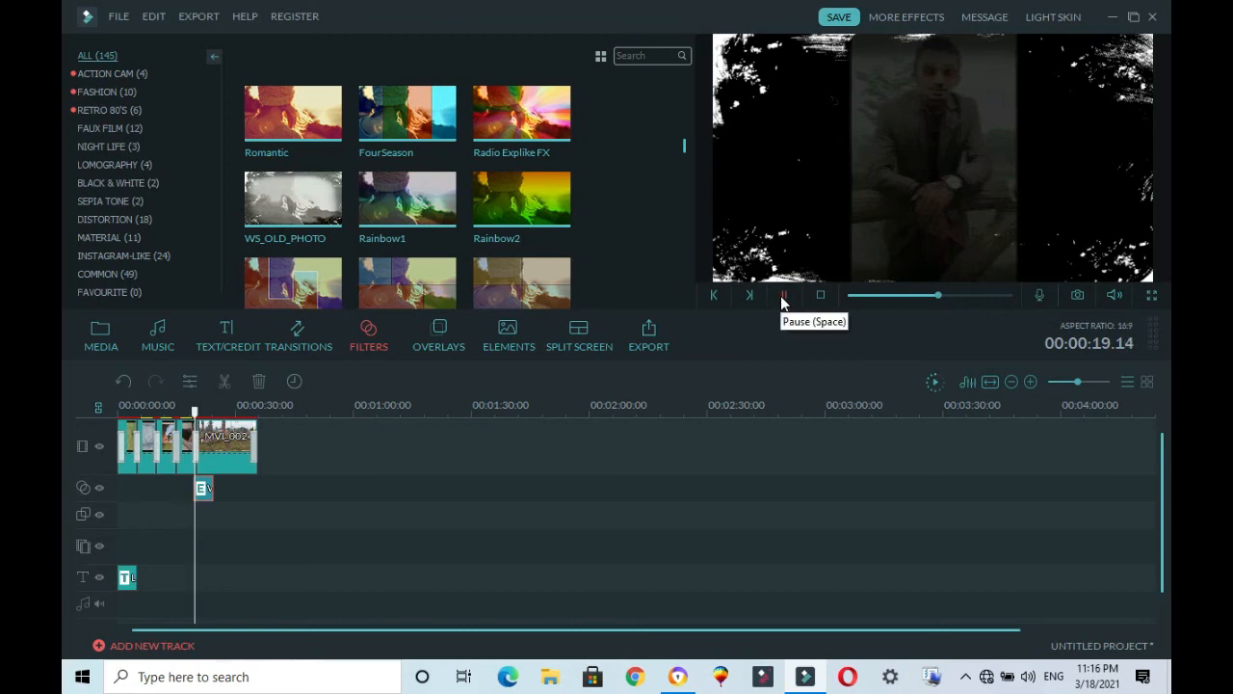
{"action": "left_click", "coordinate": [643, 252]}
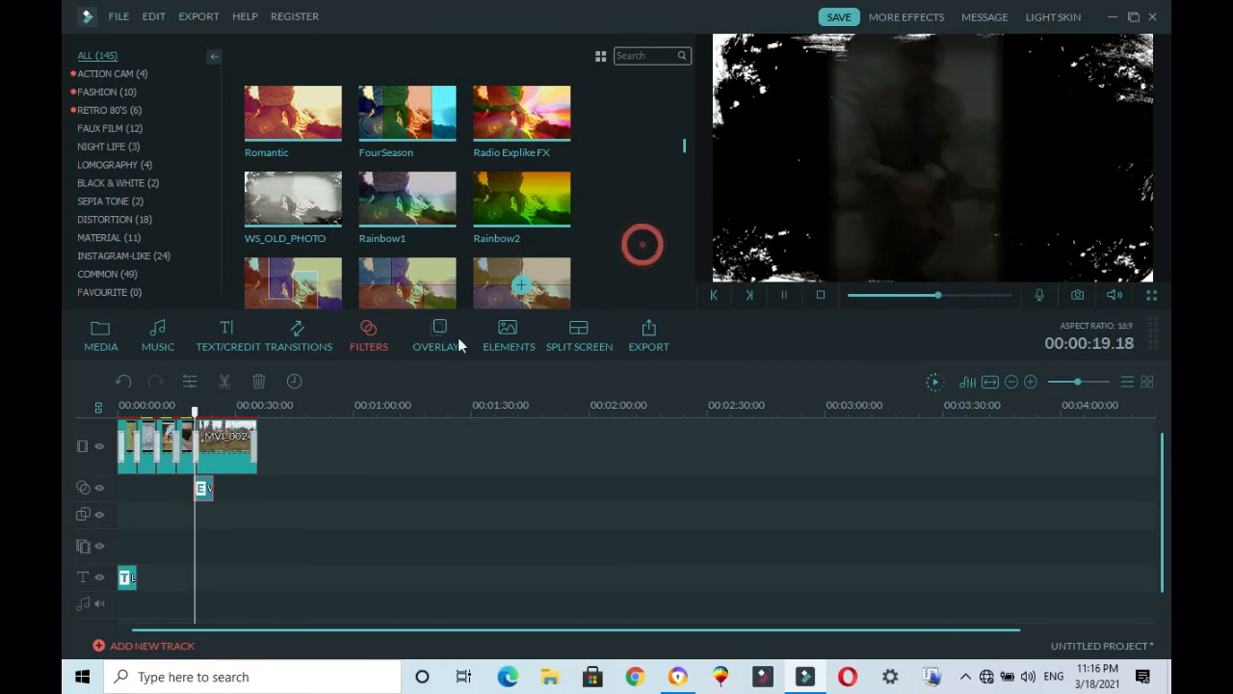
Step: Browse the overlays and apply Modern Grunge Overlay 1 near the start of the MVI_0024 video clip
{"action": "left_click", "coordinate": [439, 333]}
{"action": "left_click", "coordinate": [603, 254]}
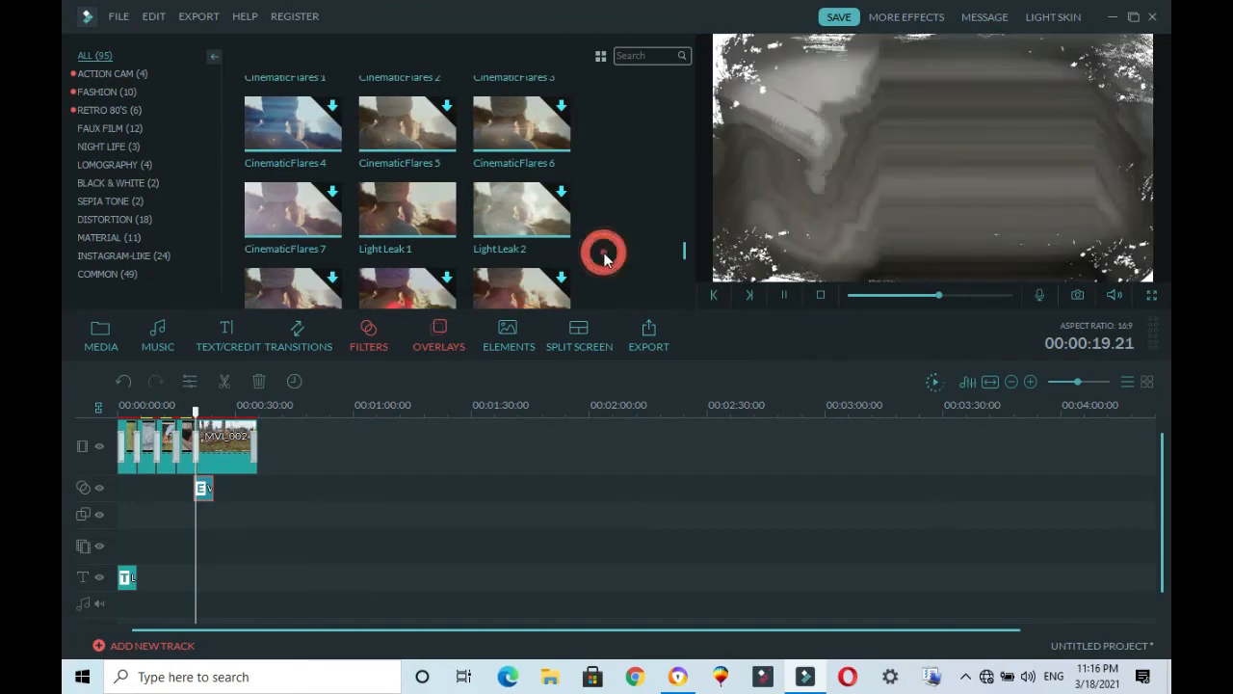
{"action": "scroll", "coordinate": [604, 256], "scroll_direction": "down", "scroll_amount": 5}
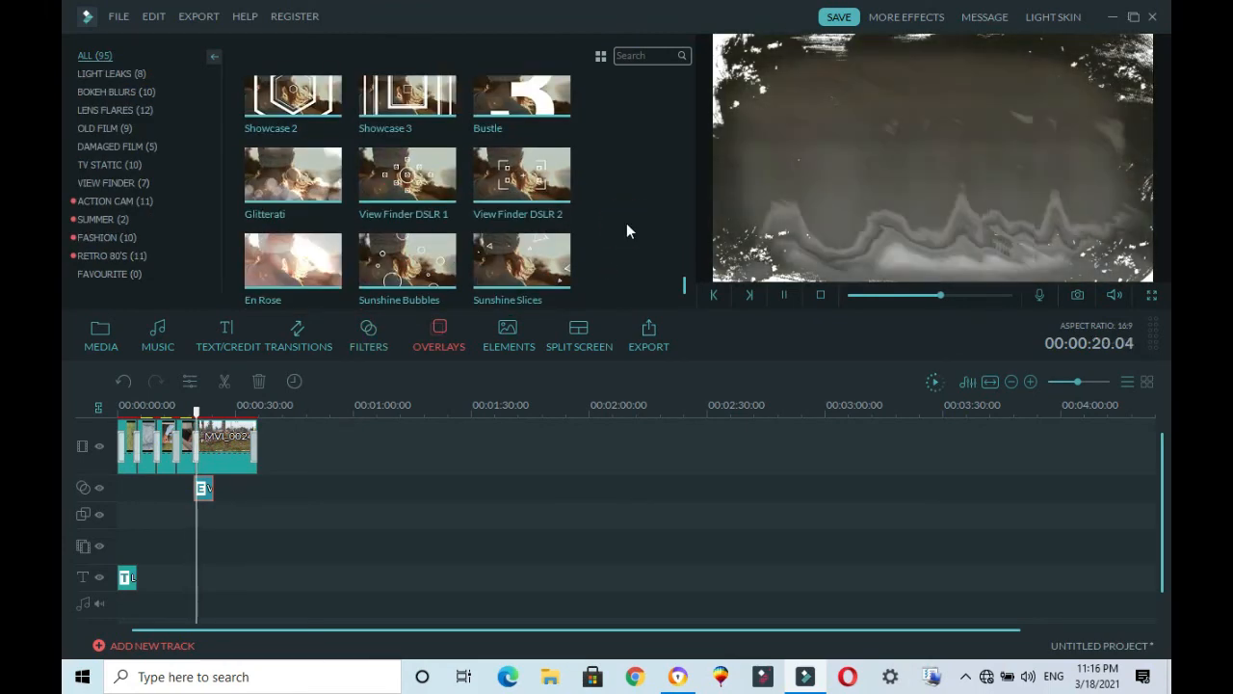
{"action": "scroll", "coordinate": [627, 222], "scroll_direction": "up", "scroll_amount": 5}
{"action": "scroll", "coordinate": [627, 223], "scroll_direction": "up", "scroll_amount": 3}
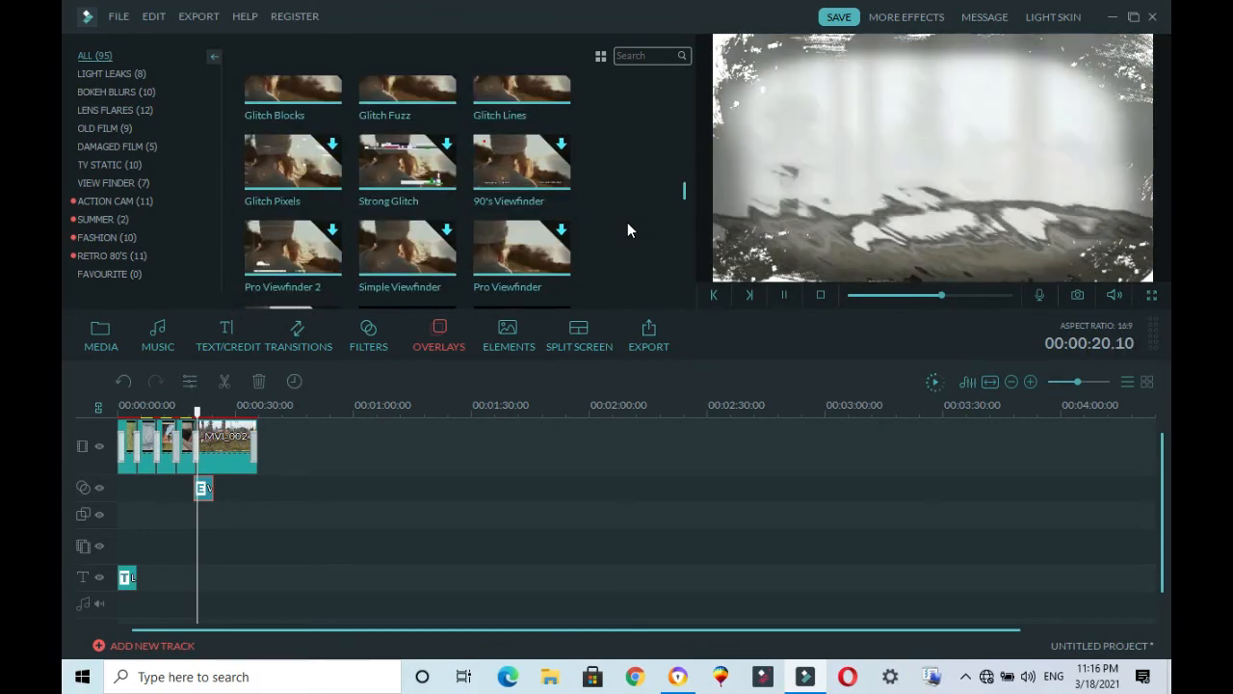
{"action": "scroll", "coordinate": [627, 229], "scroll_direction": "up", "scroll_amount": 6}
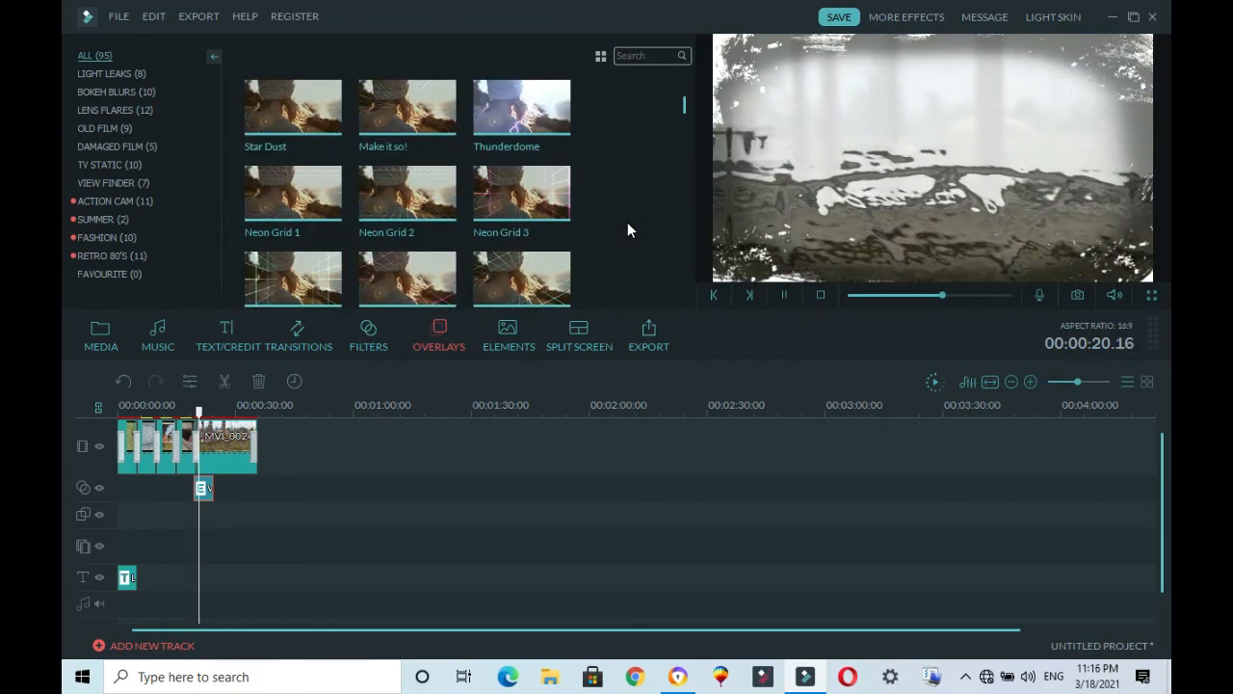
{"action": "scroll", "coordinate": [628, 230], "scroll_direction": "down", "scroll_amount": 5}
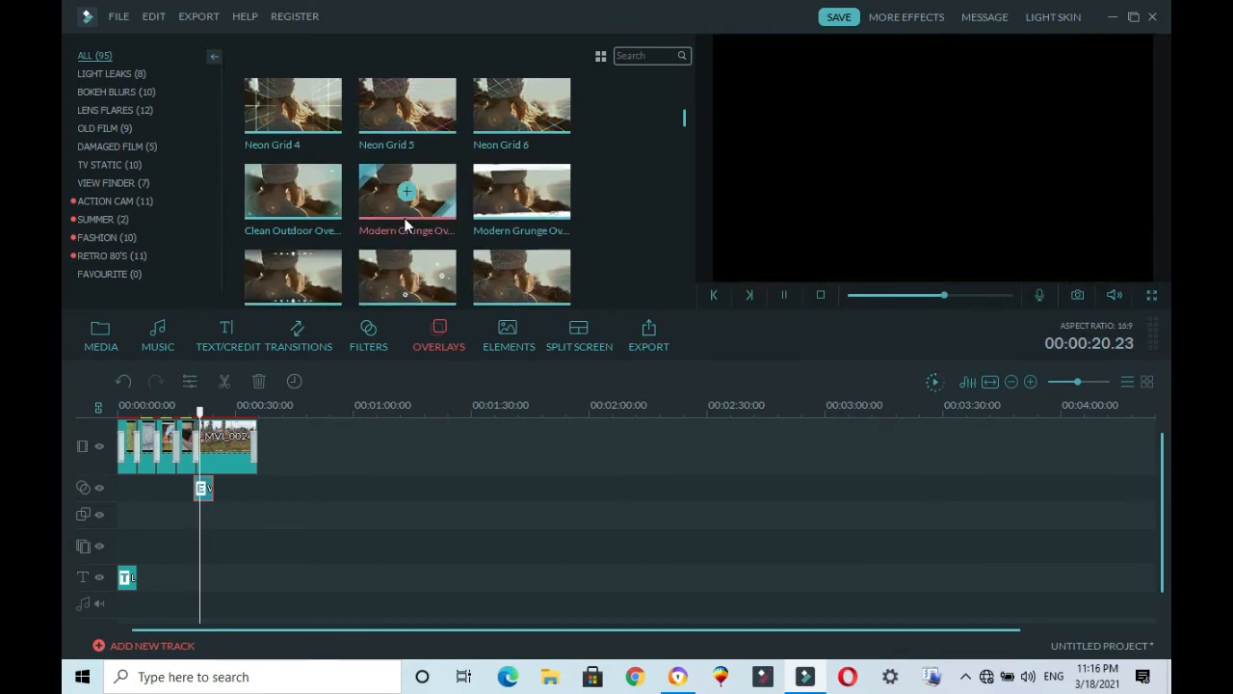
{"action": "right_click", "coordinate": [405, 222]}
{"action": "left_click", "coordinate": [436, 249]}
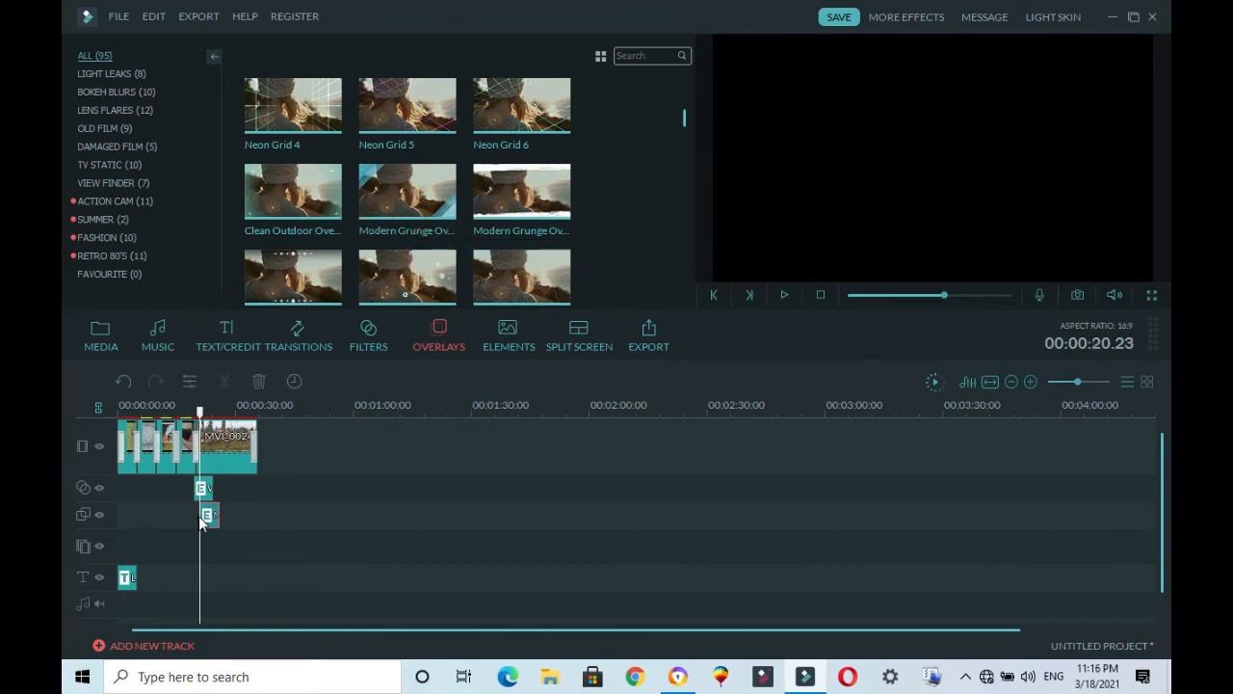
Step: Stretch the Modern Grunge overlay from the timeline start to the end of the last clip, for a duration of 00:00:35:19
{"action": "left_click_drag", "start_coordinate": [200, 521], "coordinate": [118, 523]}
{"action": "left_click_drag", "start_coordinate": [210, 517], "coordinate": [214, 518]}
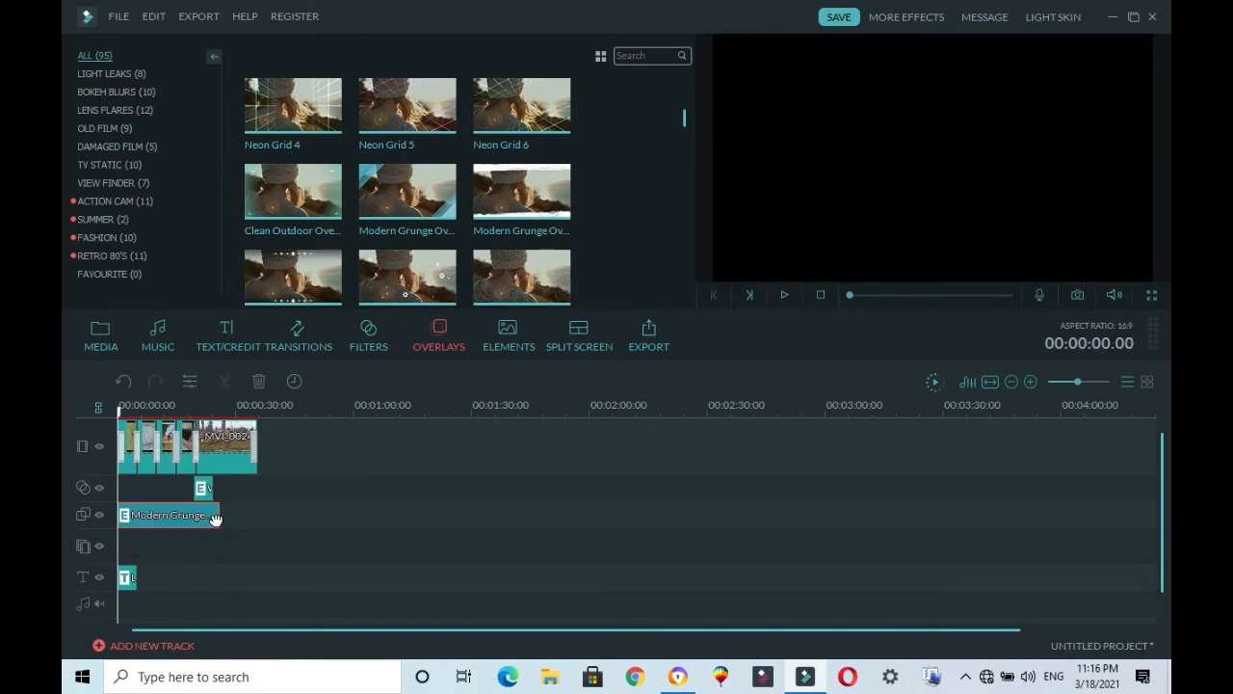
{"action": "left_click", "coordinate": [204, 516]}
{"action": "double_click", "coordinate": [218, 517]}
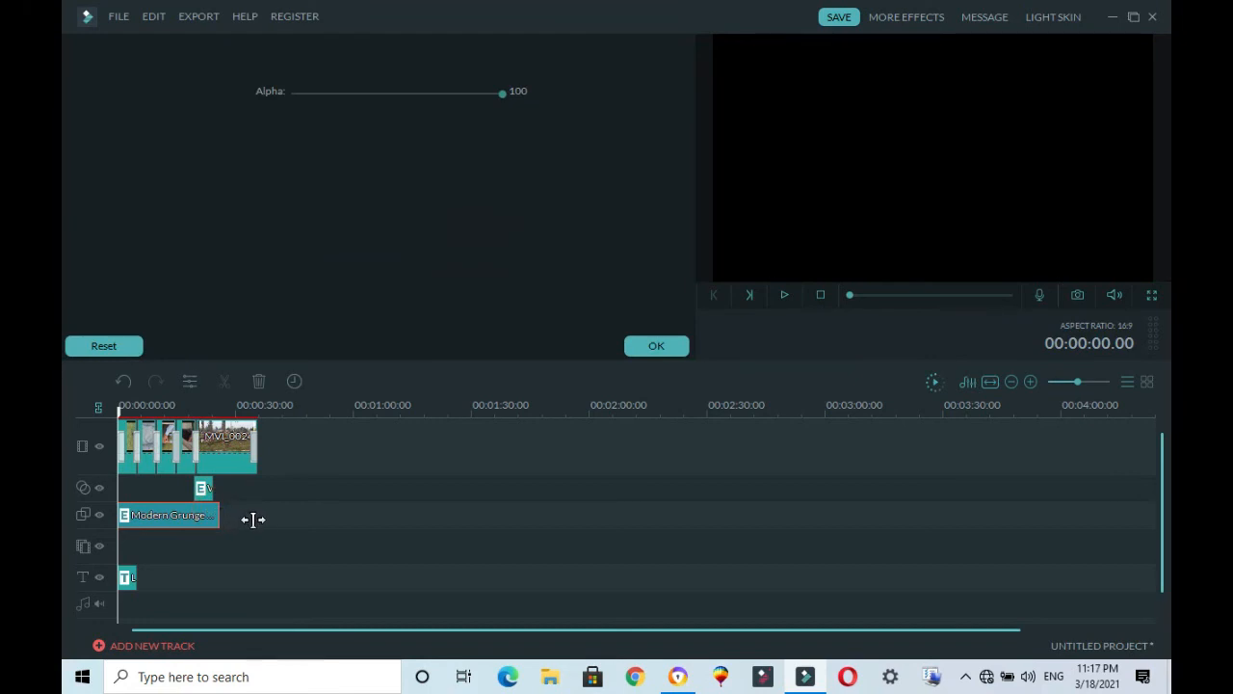
{"action": "left_click", "coordinate": [212, 514]}
{"action": "left_click_drag", "start_coordinate": [220, 515], "coordinate": [247, 514]}
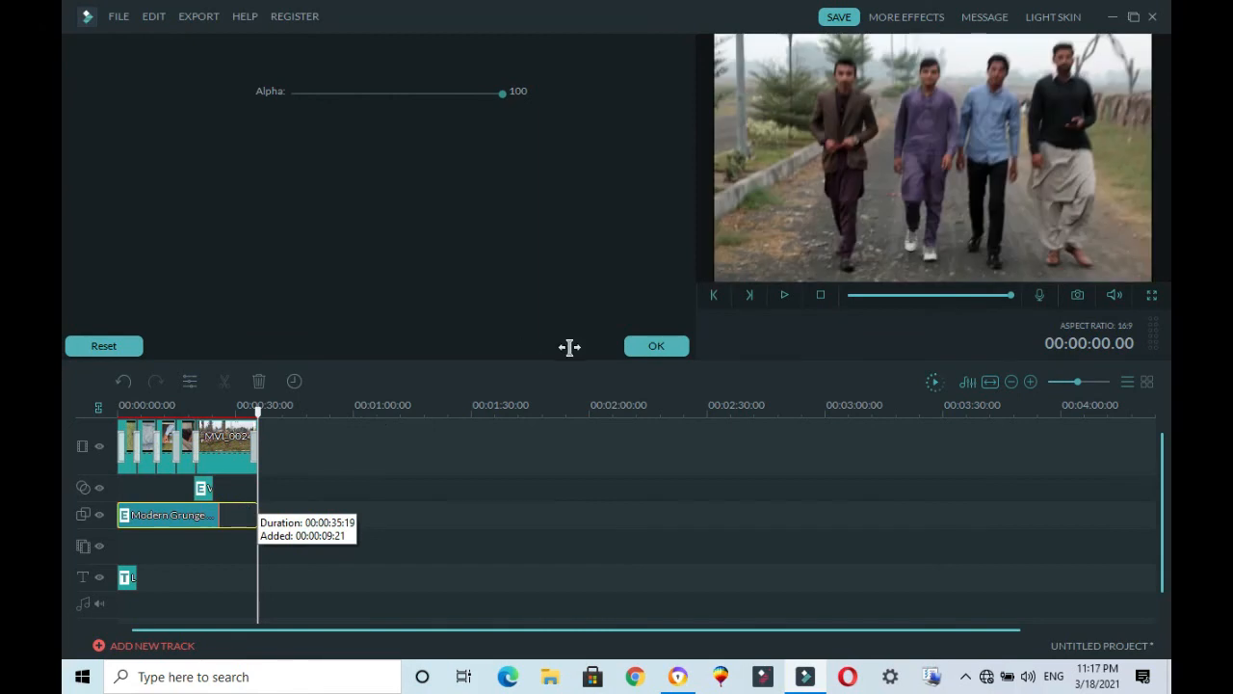
{"action": "left_click", "coordinate": [648, 346]}
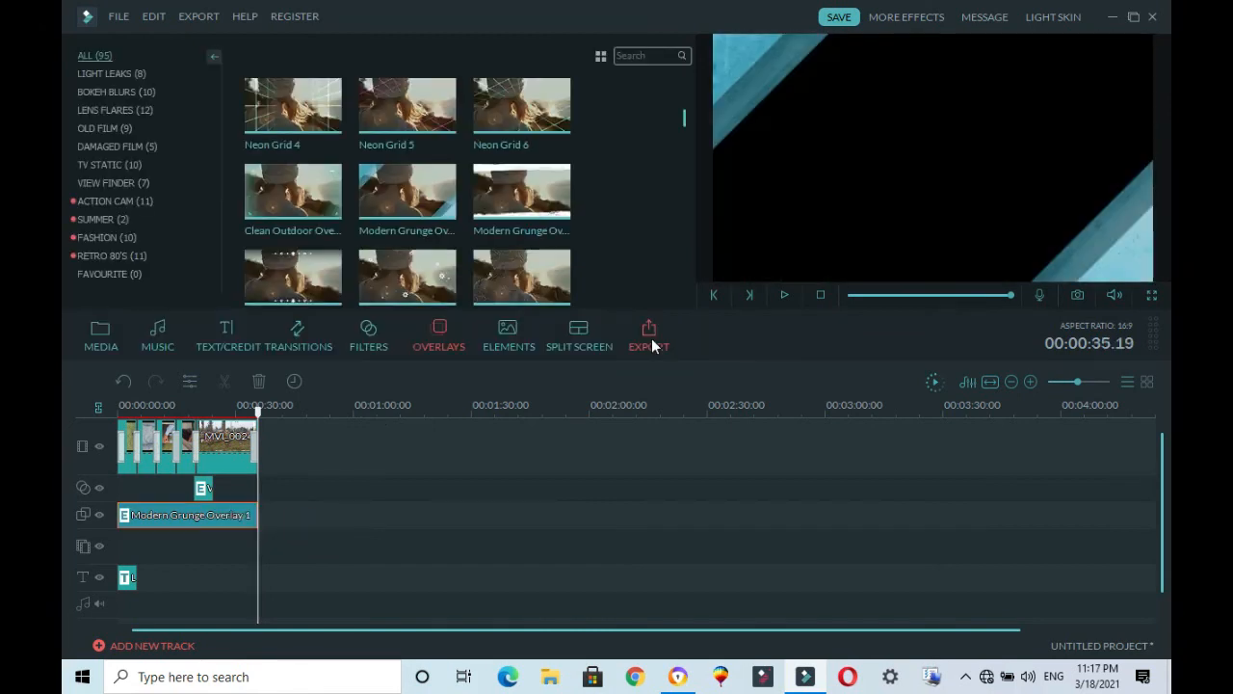
Step: Play the opening section of the timeline to review the title, transitions and overlay together
{"action": "left_click", "coordinate": [866, 295]}
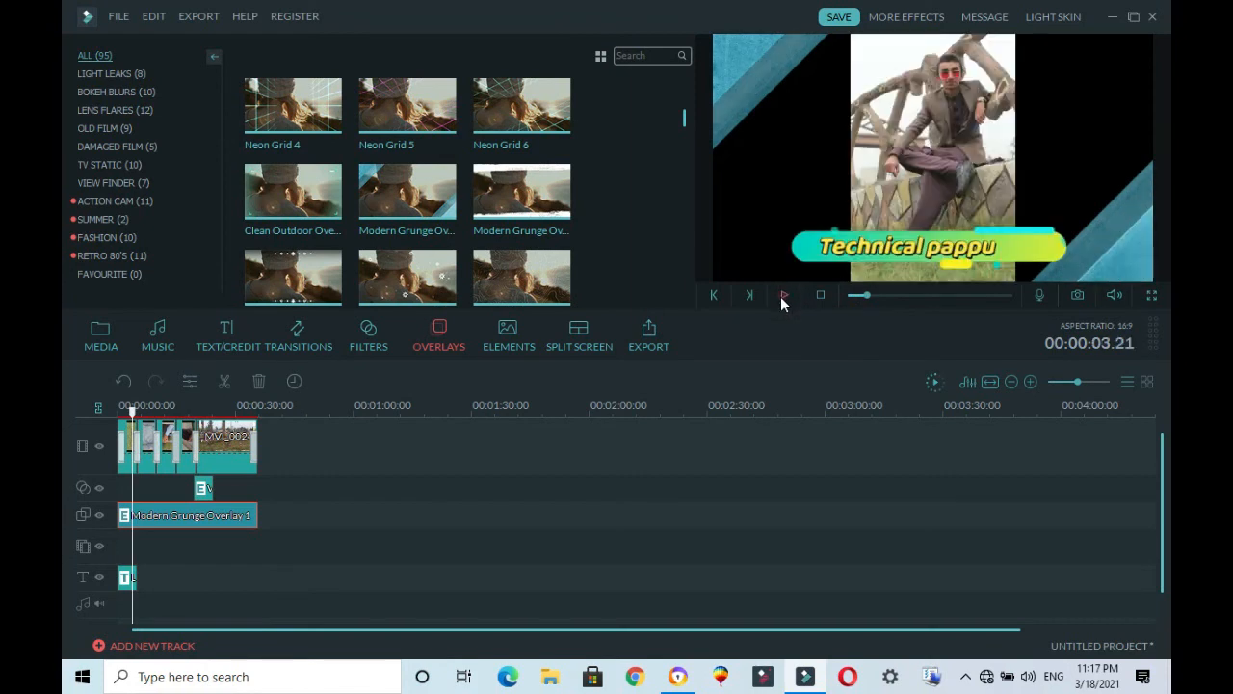
{"action": "left_click", "coordinate": [783, 295]}
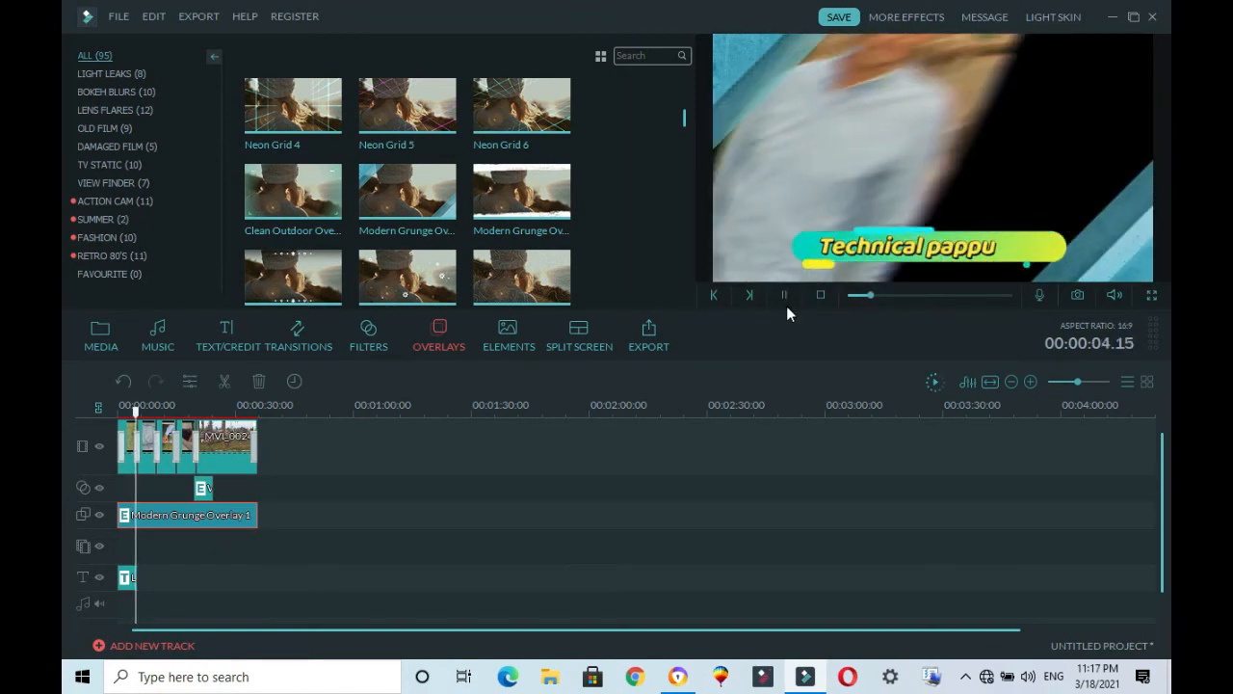
{"action": "left_click", "coordinate": [784, 295]}
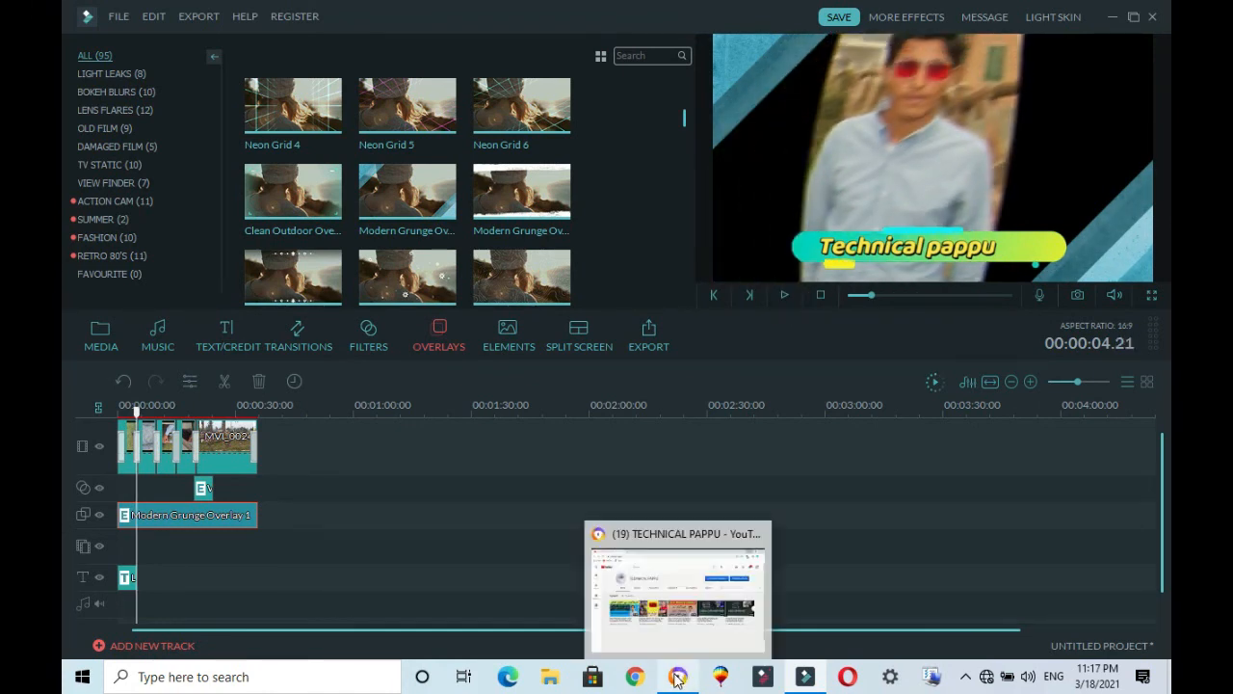
{"action": "left_click", "coordinate": [785, 295]}
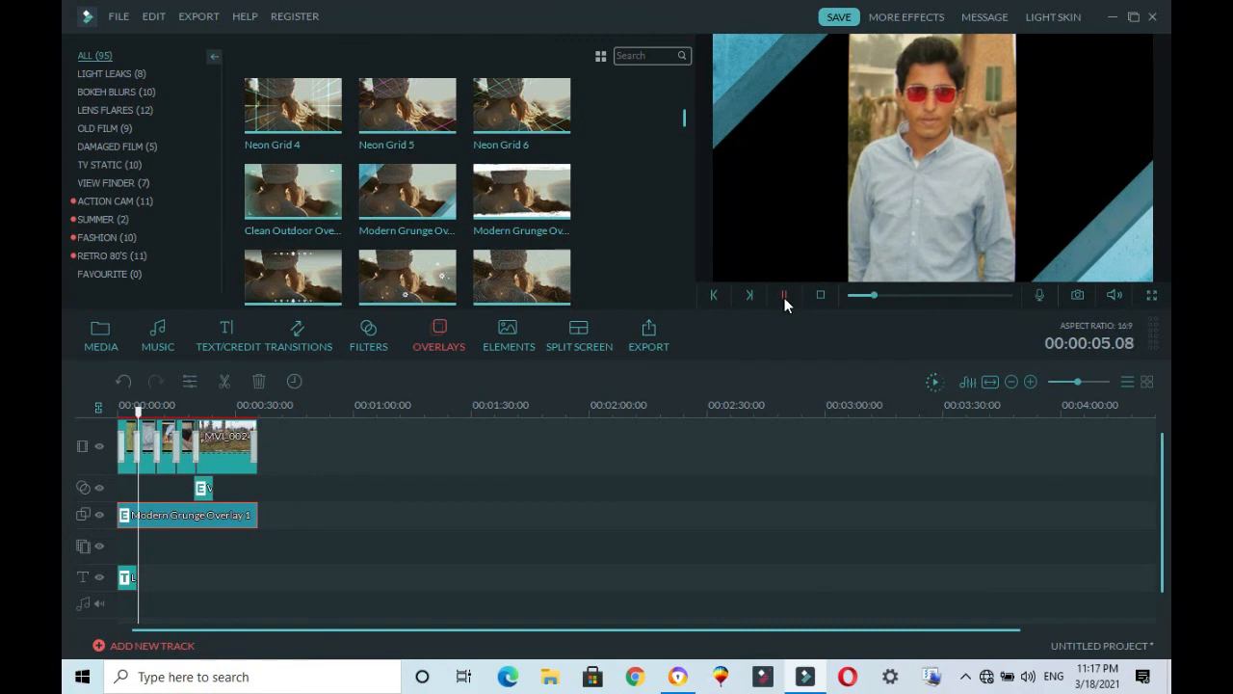
Step: Save the project as a new project file named "tutorial4" in the project file folder
{"action": "left_click", "coordinate": [124, 18]}
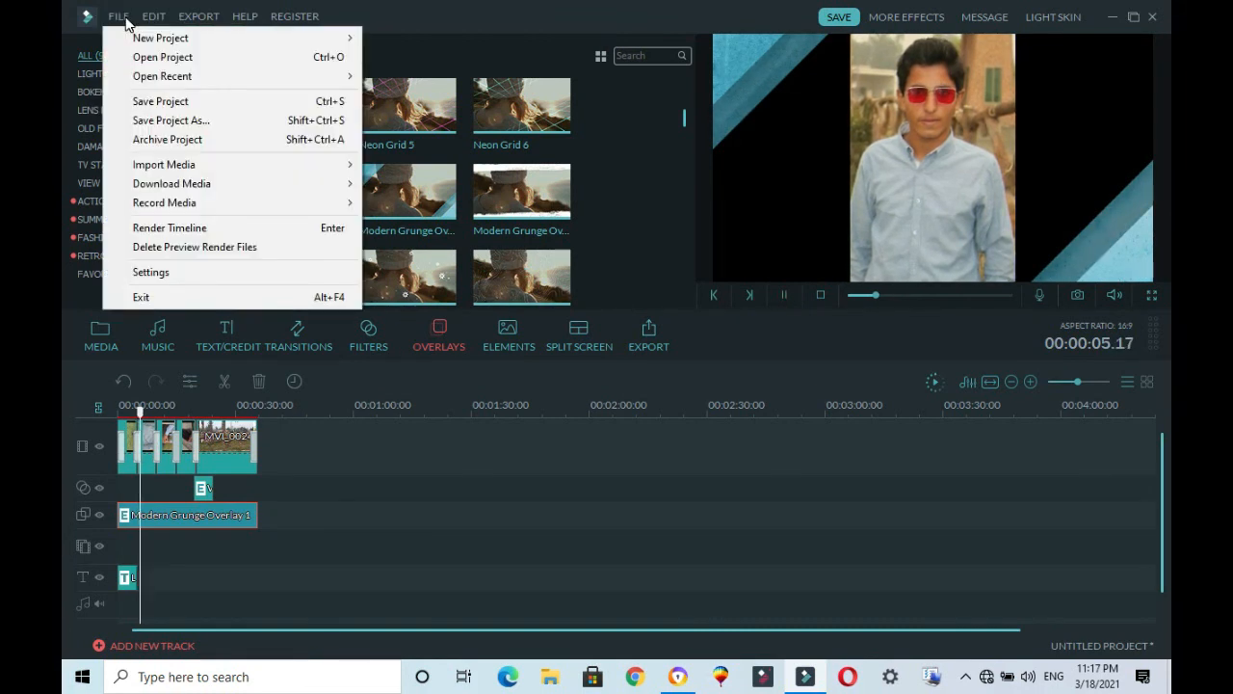
{"action": "left_click", "coordinate": [185, 121]}
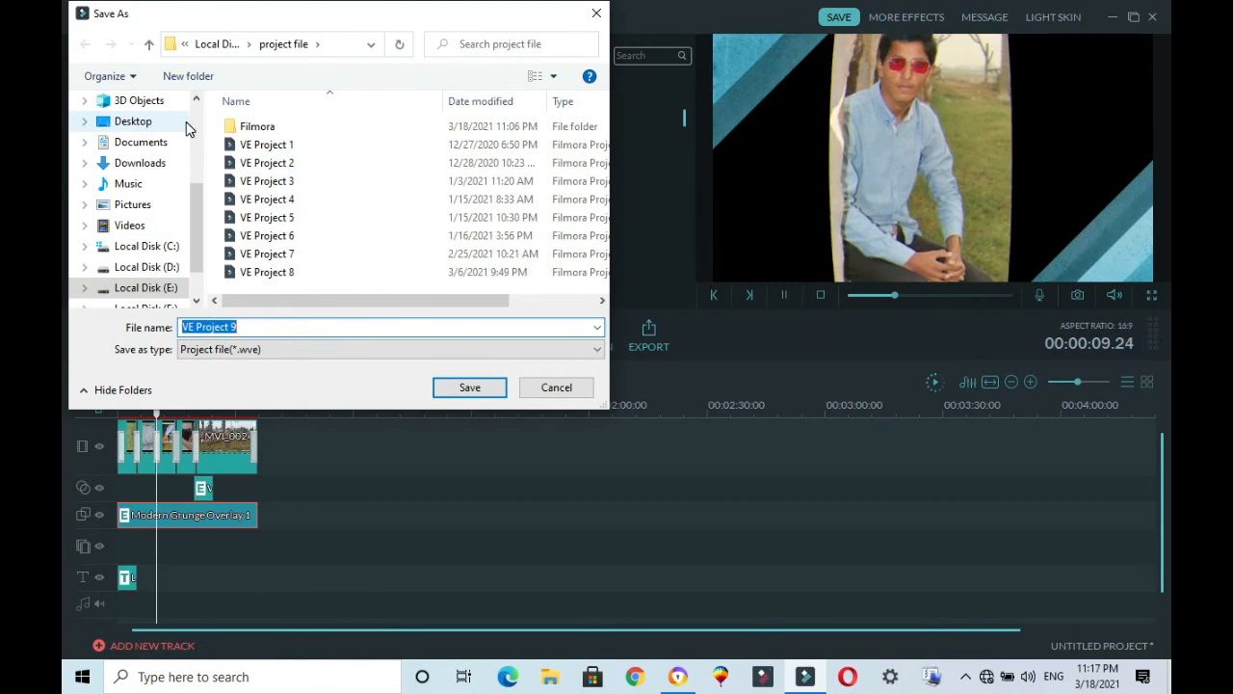
{"action": "key", "text": "BackSpace"}
{"action": "type", "text": "tutor"}
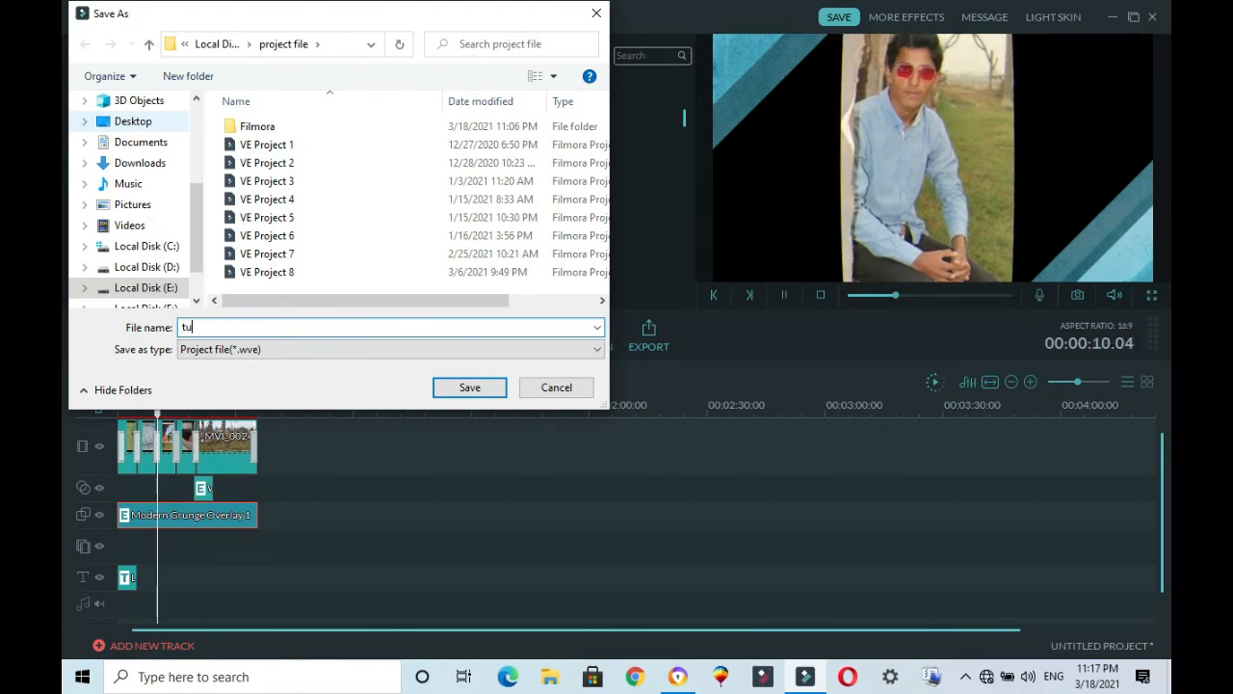
{"action": "type", "text": "ial"}
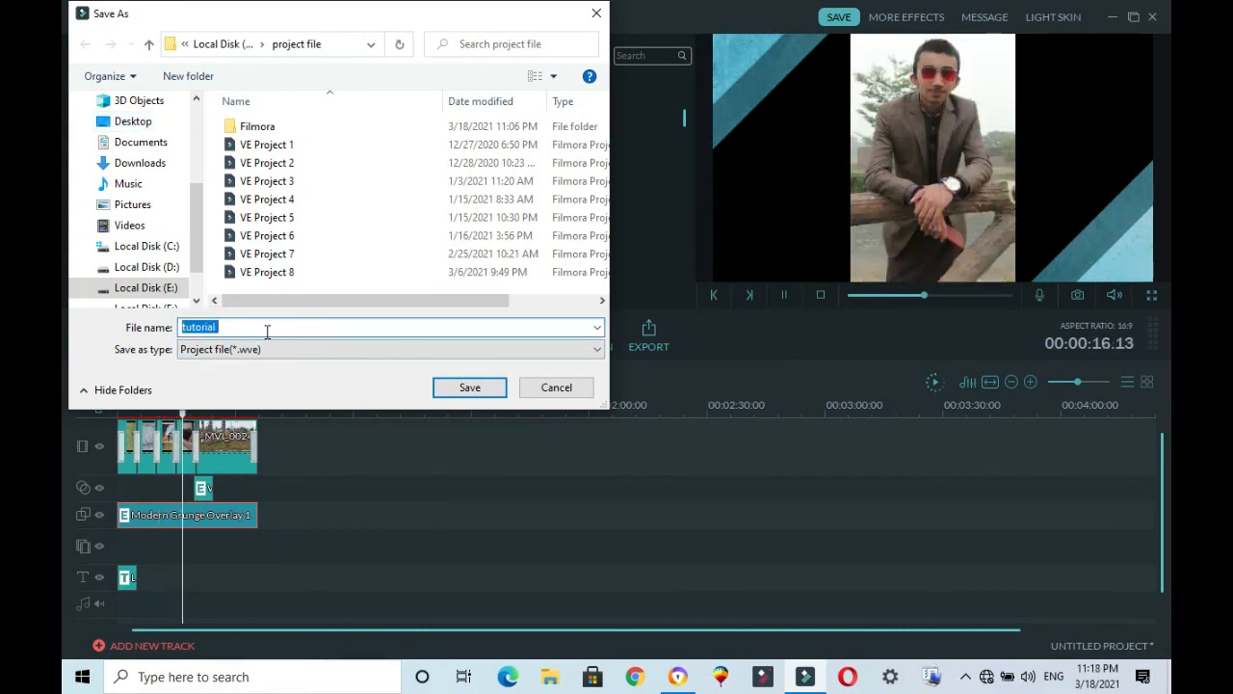
{"action": "type", "text": "4"}
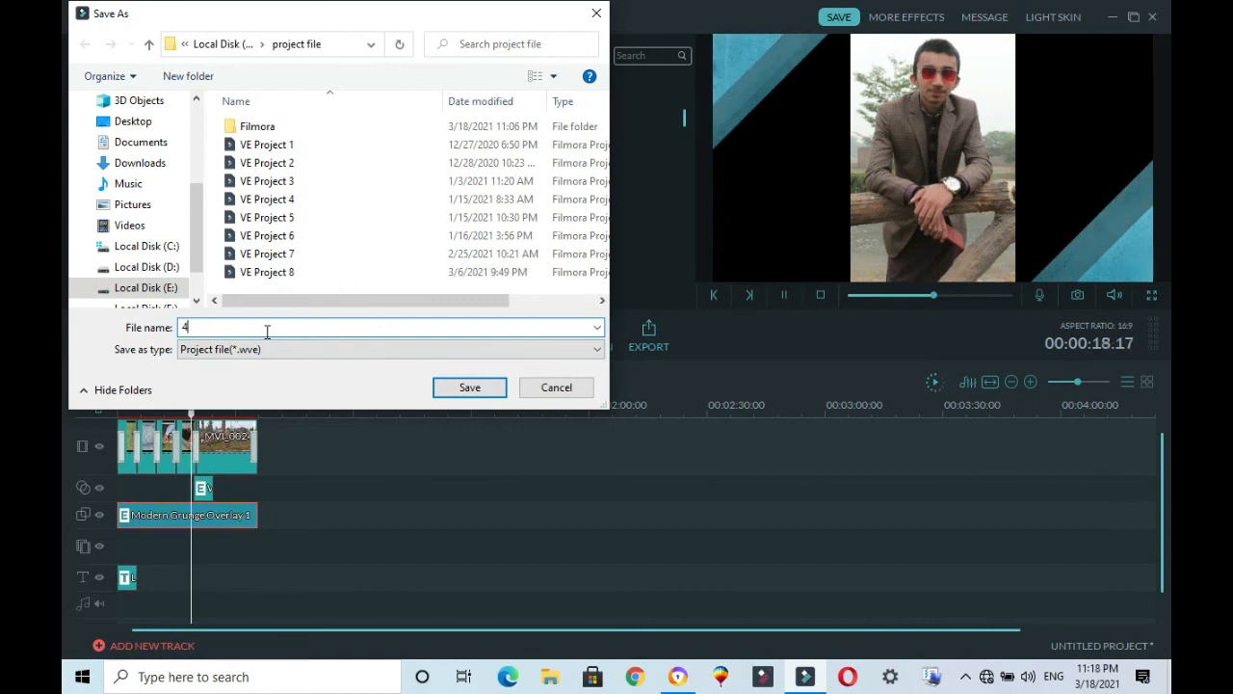
{"action": "key", "text": "BackSpace"}
{"action": "type", "text": "t"}
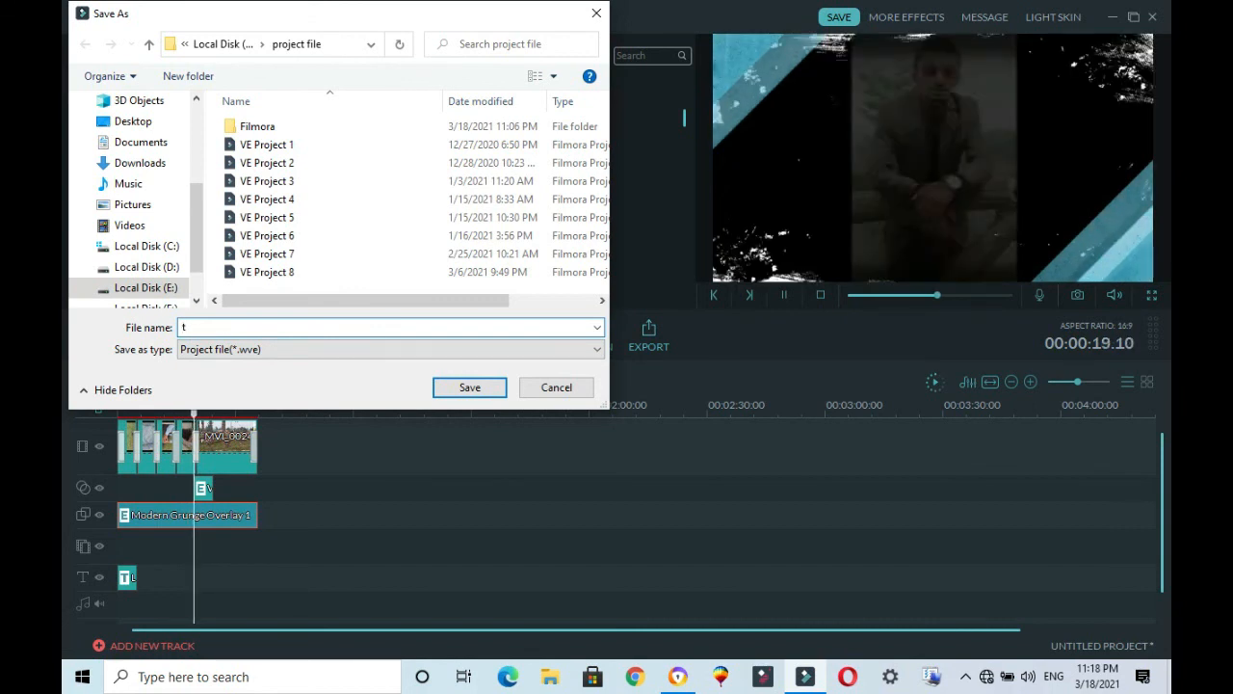
{"action": "type", "text": "utor"}
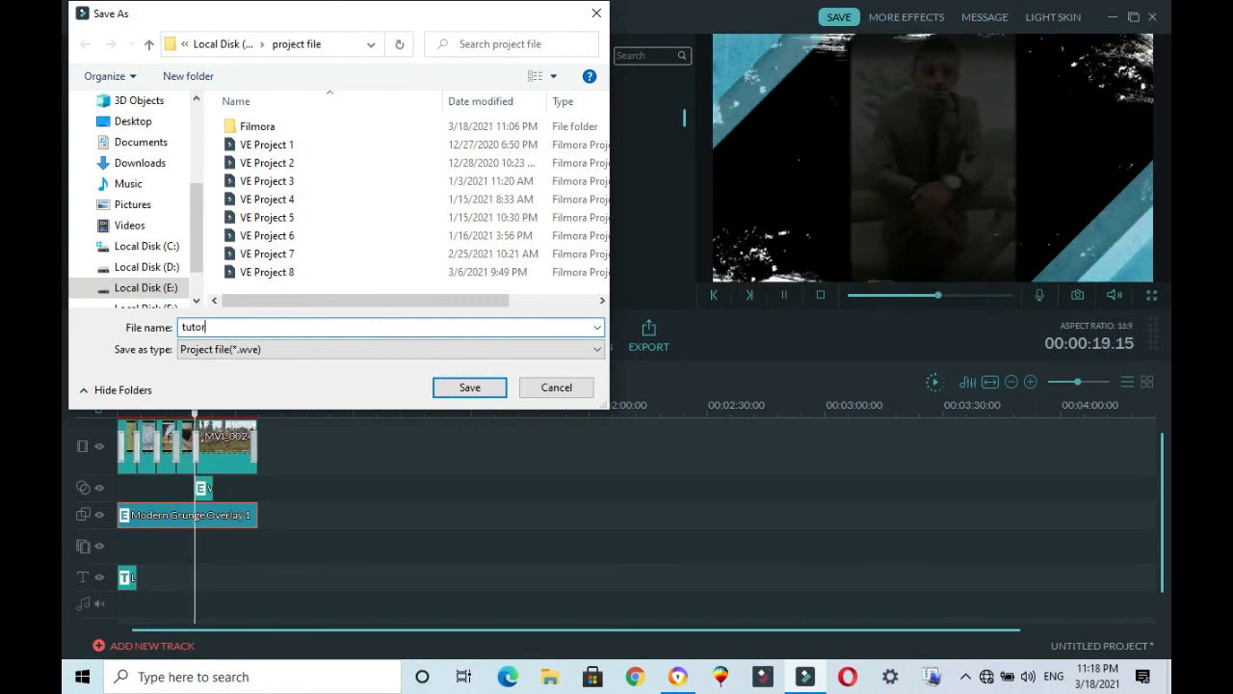
{"action": "type", "text": "ial4"}
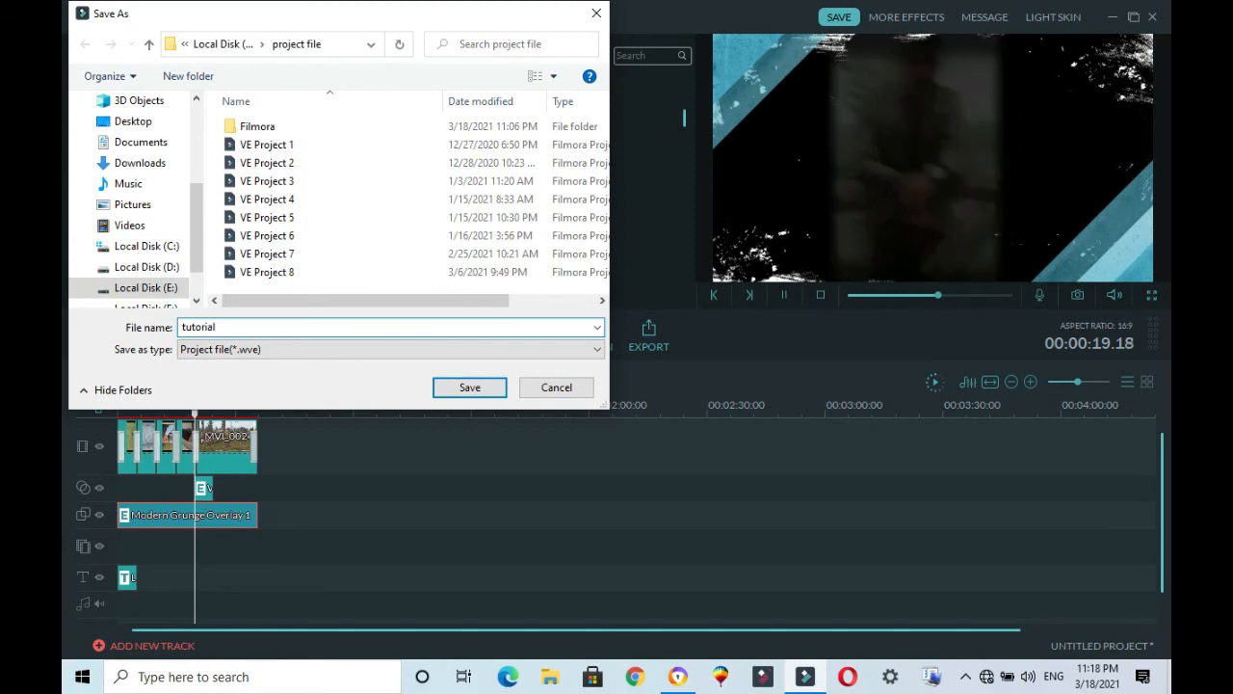
{"action": "left_click", "coordinate": [463, 387]}
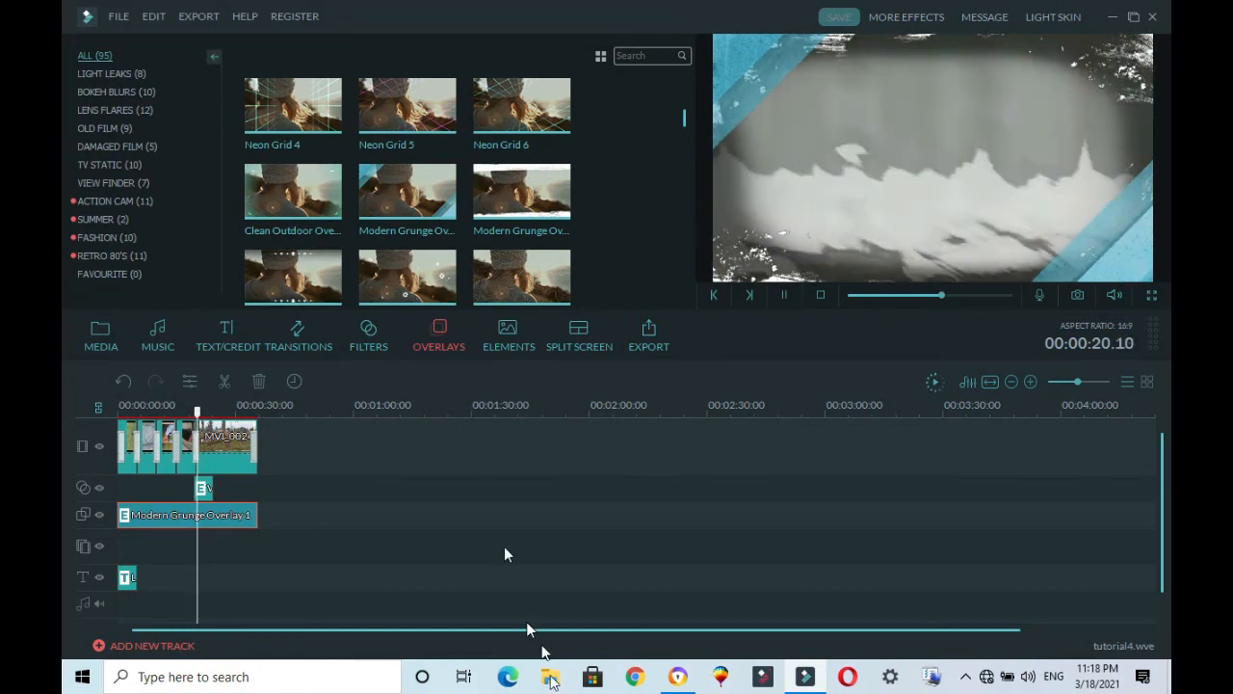
Step: Switch to the browser window showing the YouTube channel page
{"action": "left_click", "coordinate": [678, 678]}
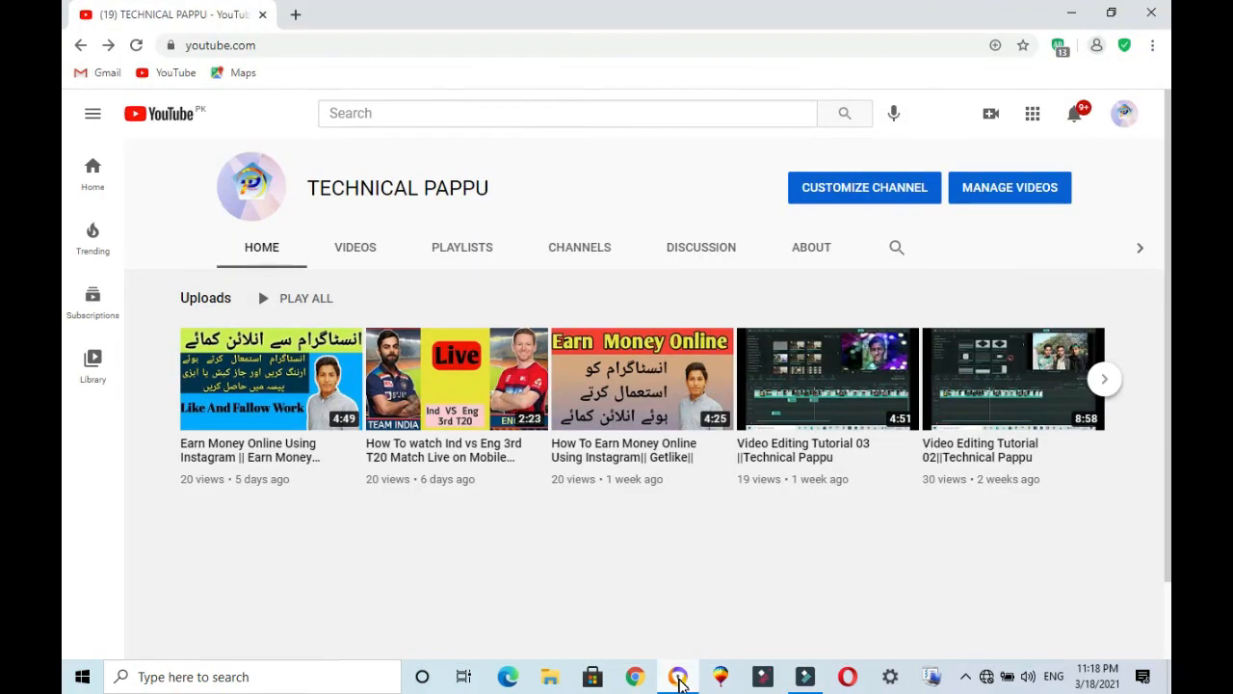